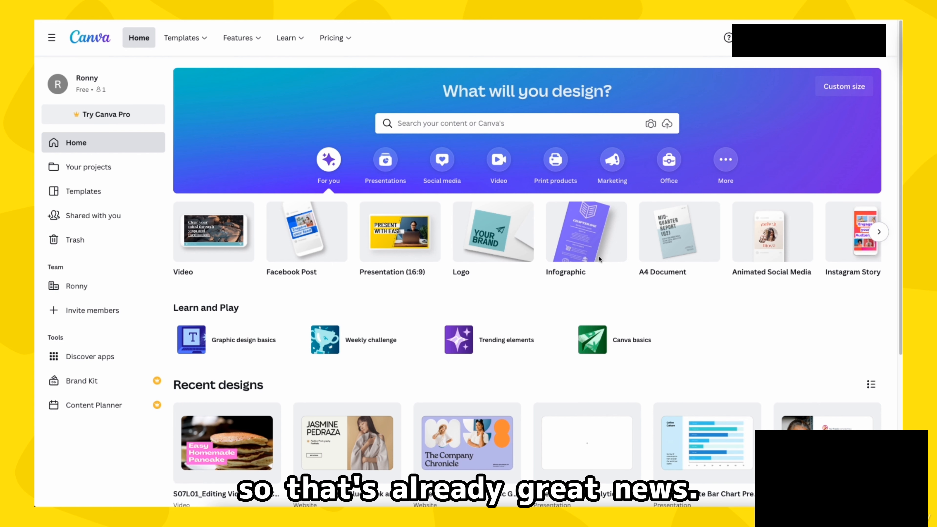
# Step: Browse the available video formats and create a blank 1920 × 1080 px Video design
pyautogui.scroll(-1, 599, 259)
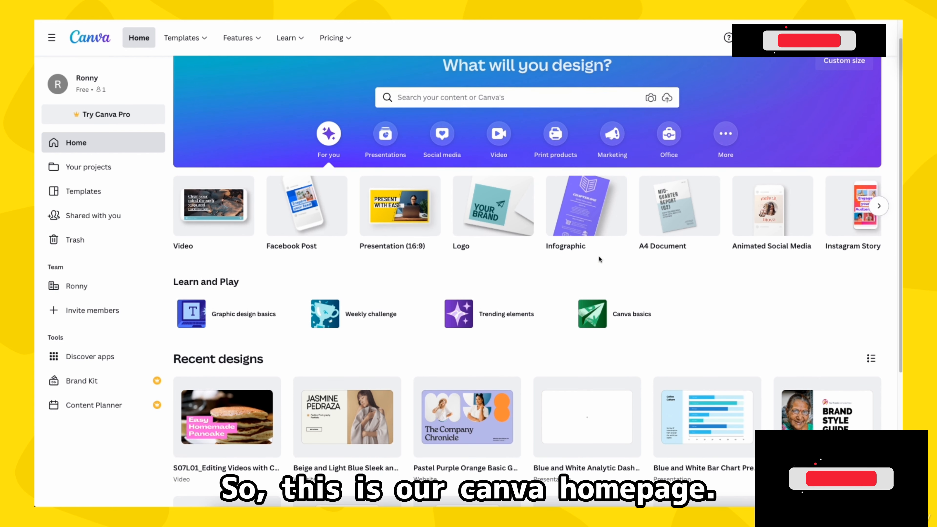
pyautogui.scroll(1, 333, 262)
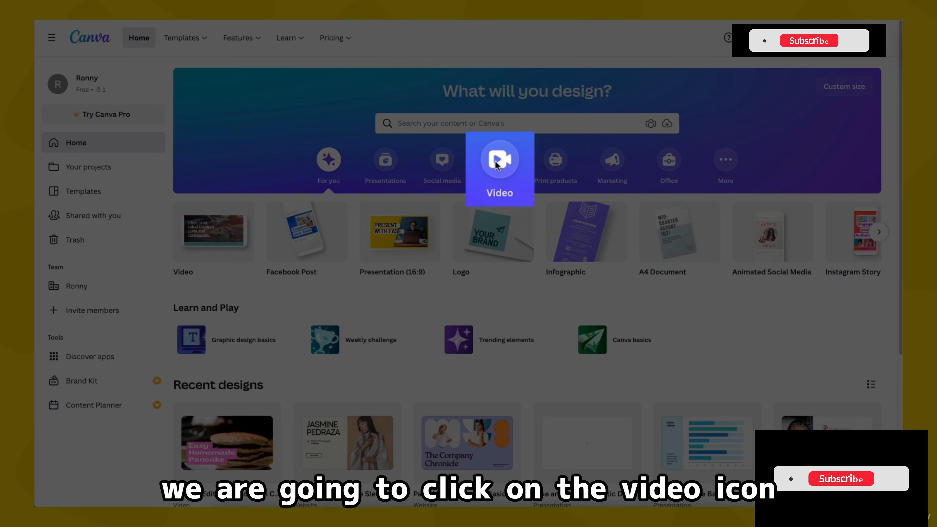
pyautogui.click(499, 161)
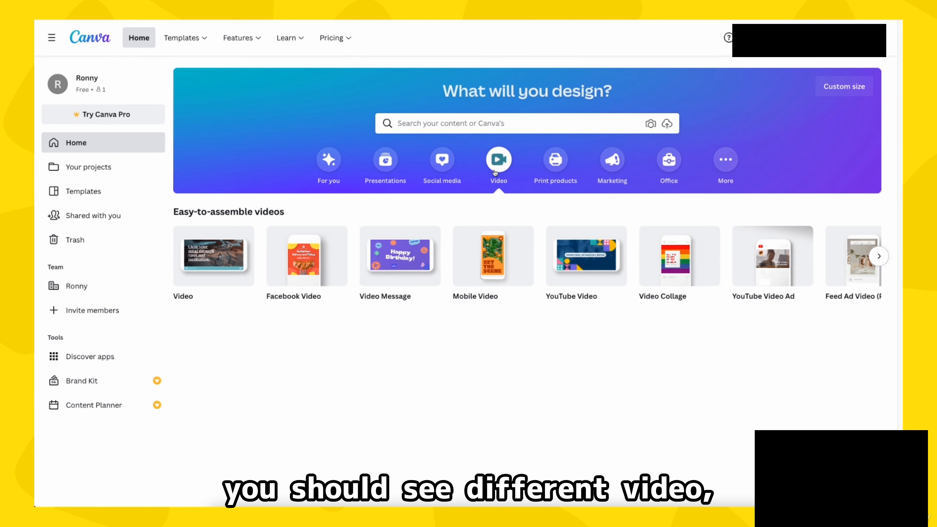
pyautogui.moveTo(207, 268)
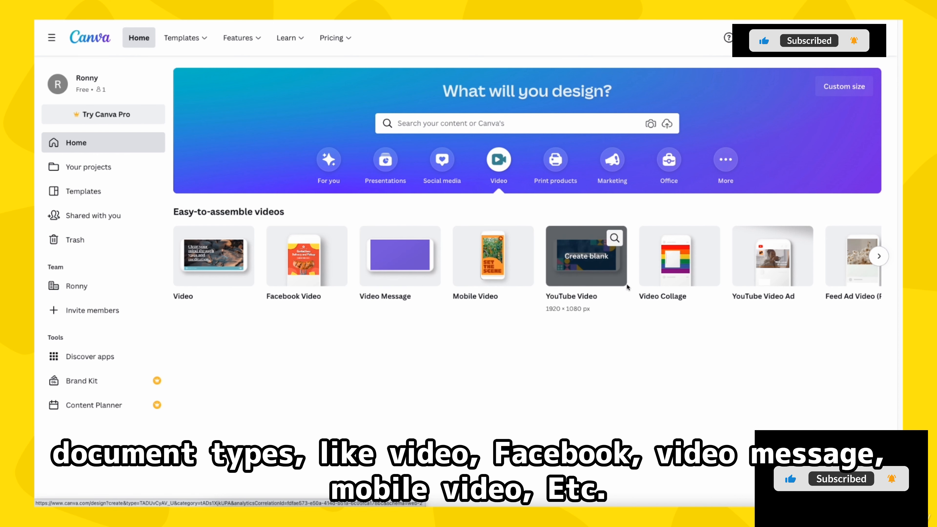
pyautogui.click(877, 257)
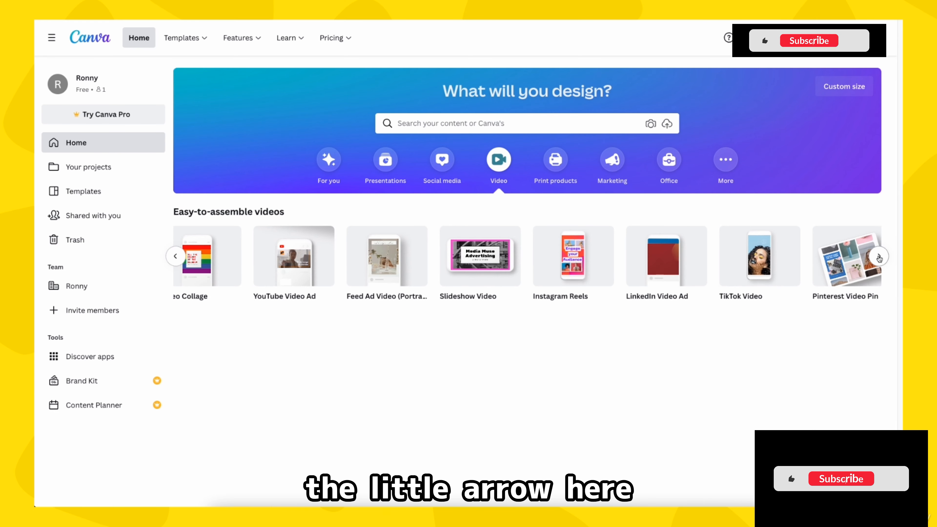
pyautogui.click(879, 258)
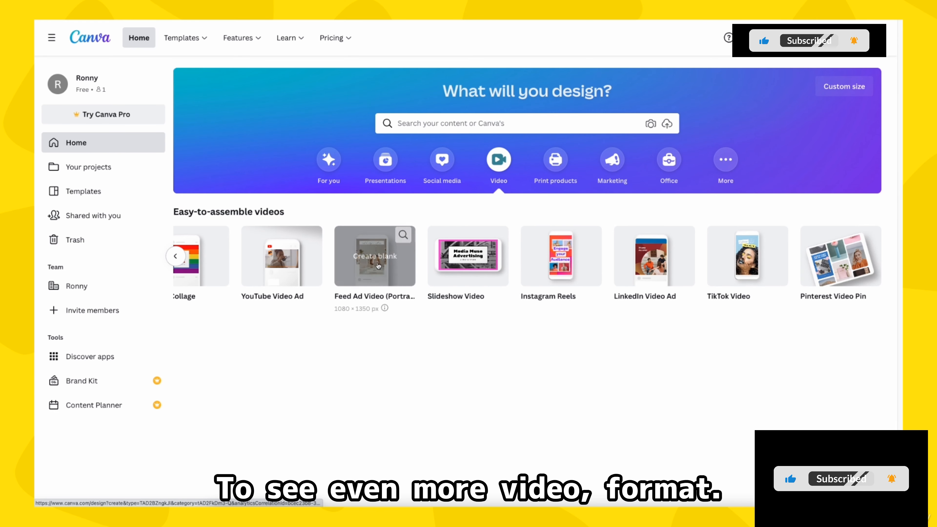
pyautogui.click(176, 256)
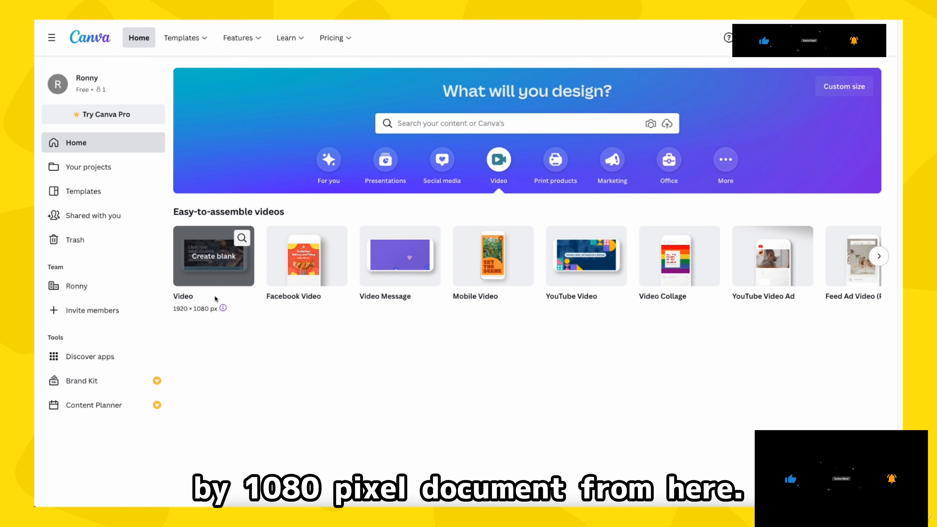
pyautogui.click(219, 273)
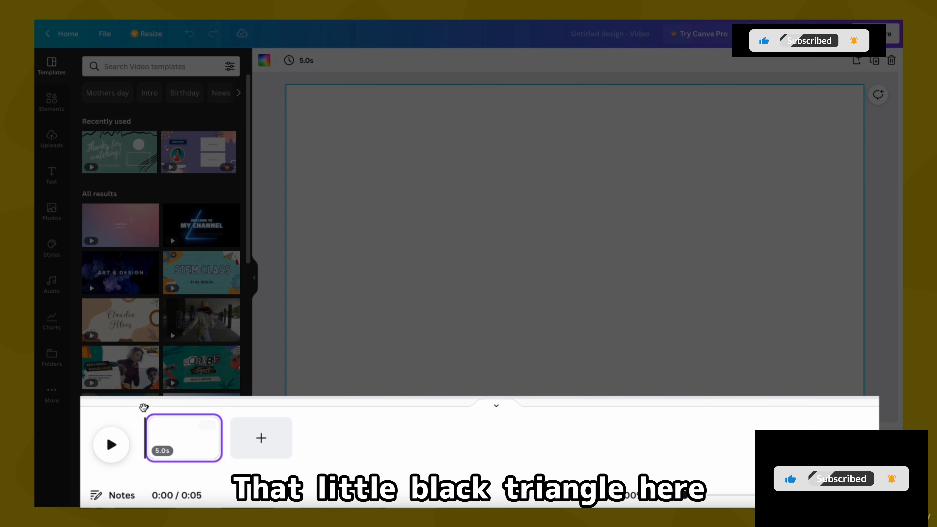
# Step: Play and pause the blank page to preview how the playhead moves along the timeline
pyautogui.click(112, 446)
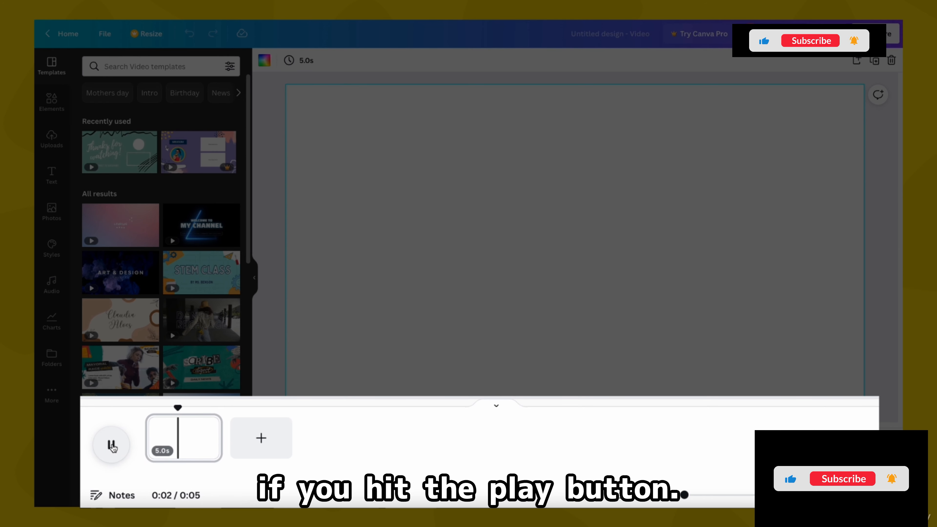
pyautogui.click(111, 446)
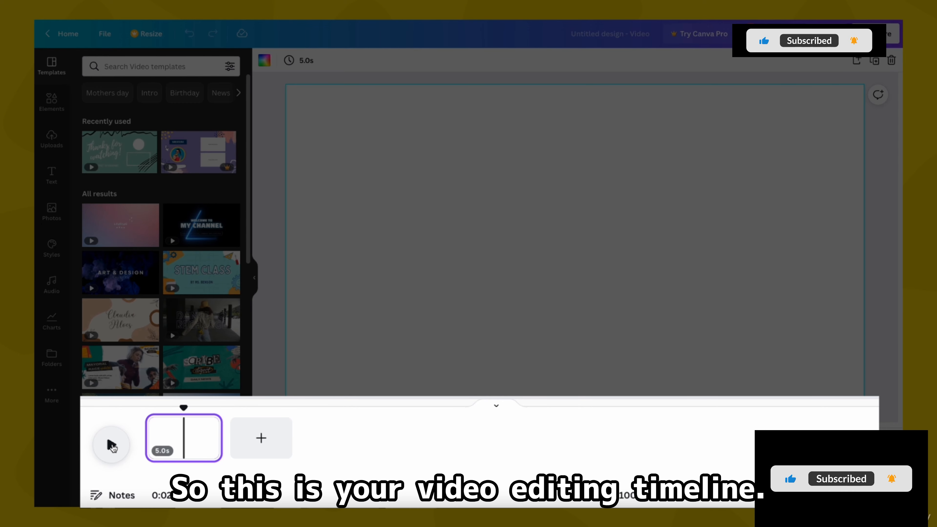
pyautogui.click(112, 446)
pyautogui.click(113, 445)
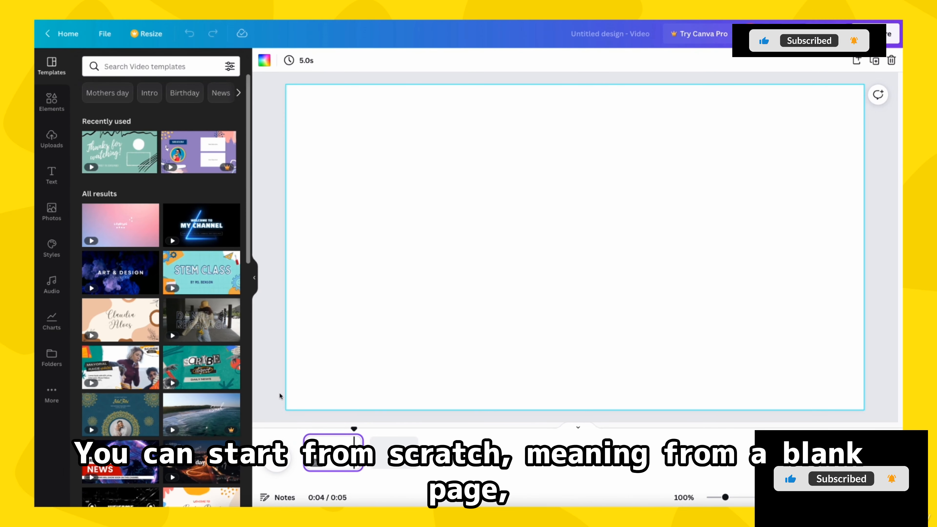
pyautogui.click(280, 395)
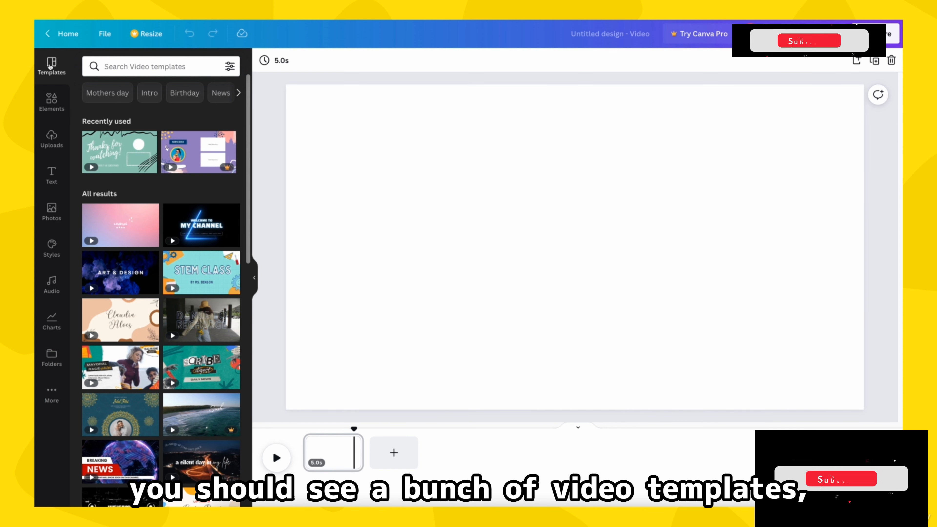
# Step: Look through the available video templates for different styles and subjects
pyautogui.scroll(-4, 157, 235)
pyautogui.scroll(-6, 157, 235)
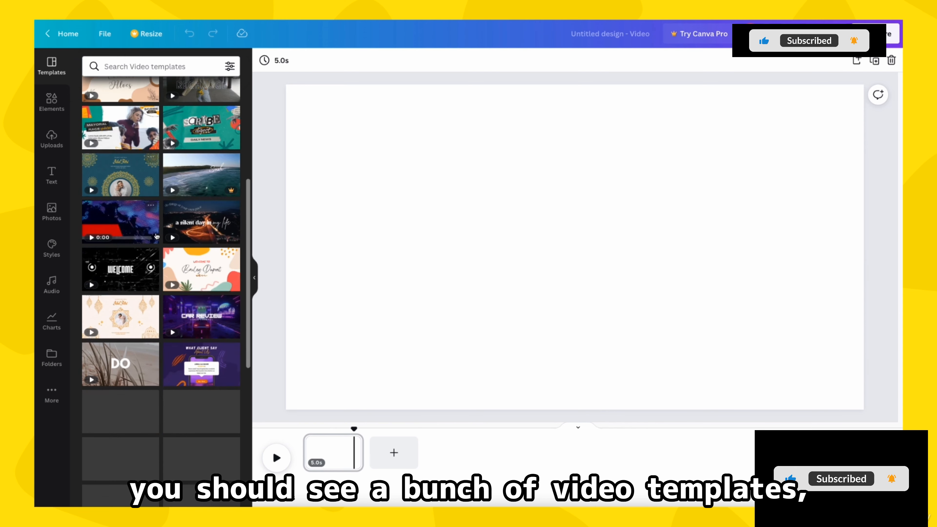
pyautogui.scroll(-2, 157, 238)
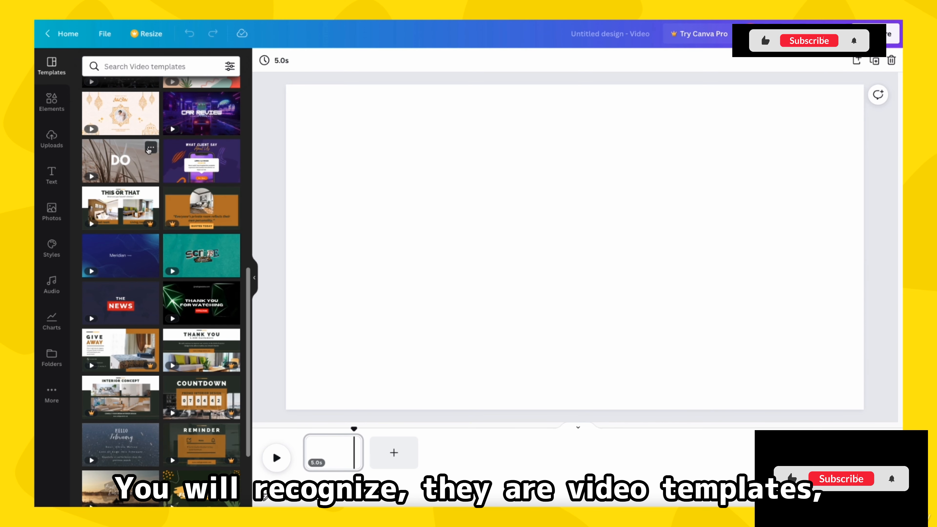
pyautogui.scroll(6, 150, 156)
pyautogui.scroll(3, 149, 156)
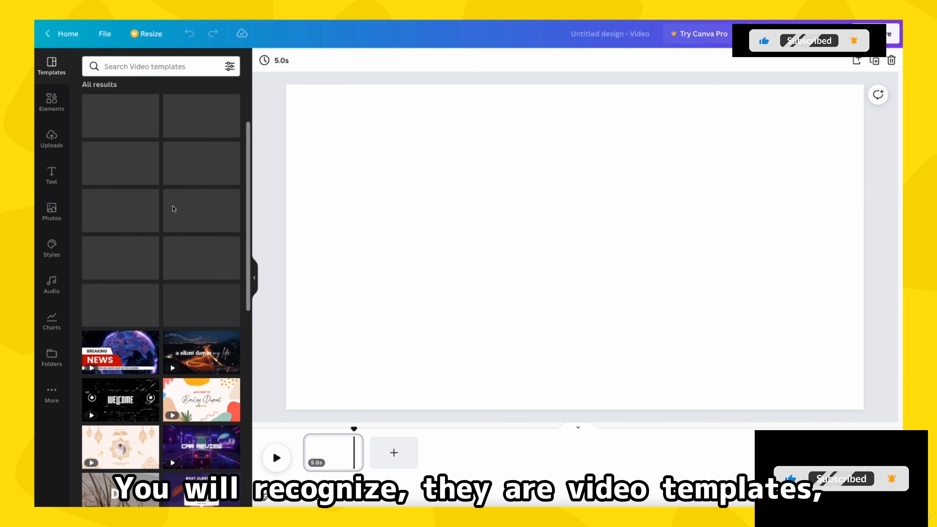
pyautogui.scroll(3, 173, 209)
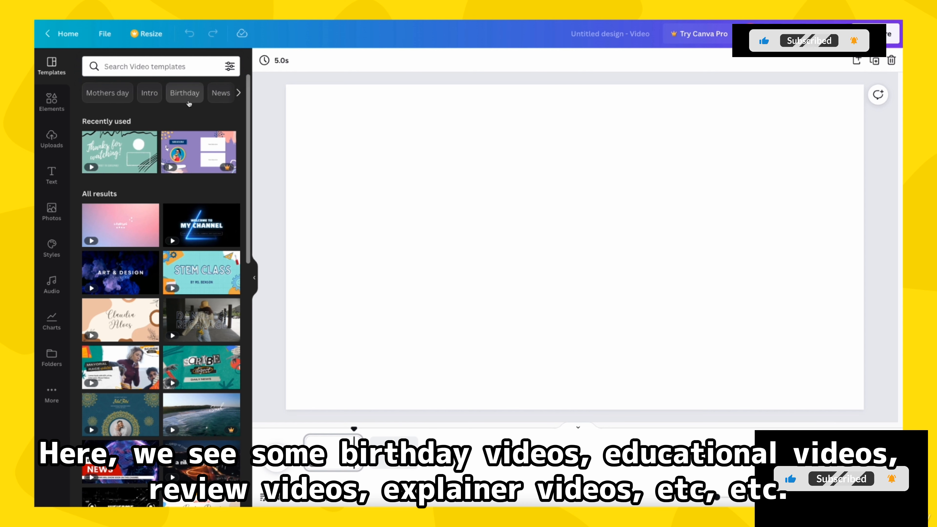
# Step: Narrow the video templates to Food and then Pizza, and apply all 9 pages of the Easy Homemade Pizza template
pyautogui.click(239, 94)
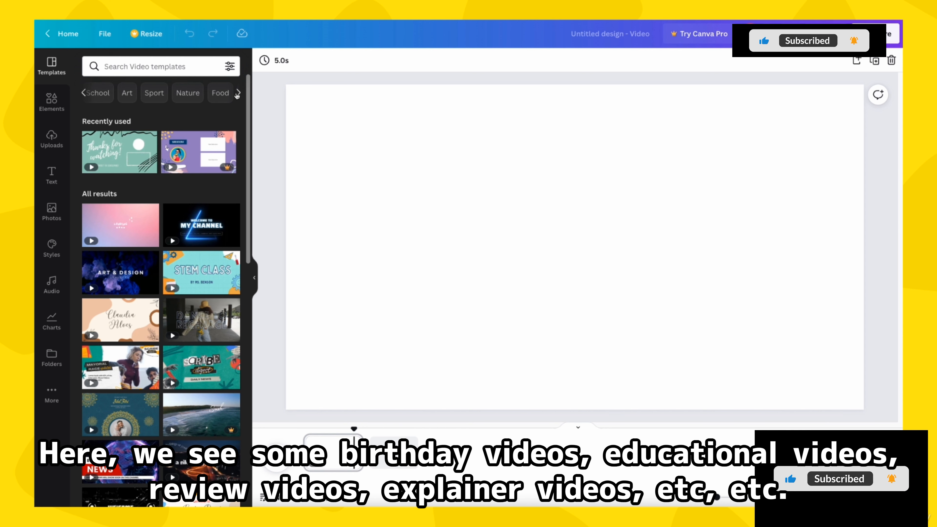
pyautogui.click(227, 94)
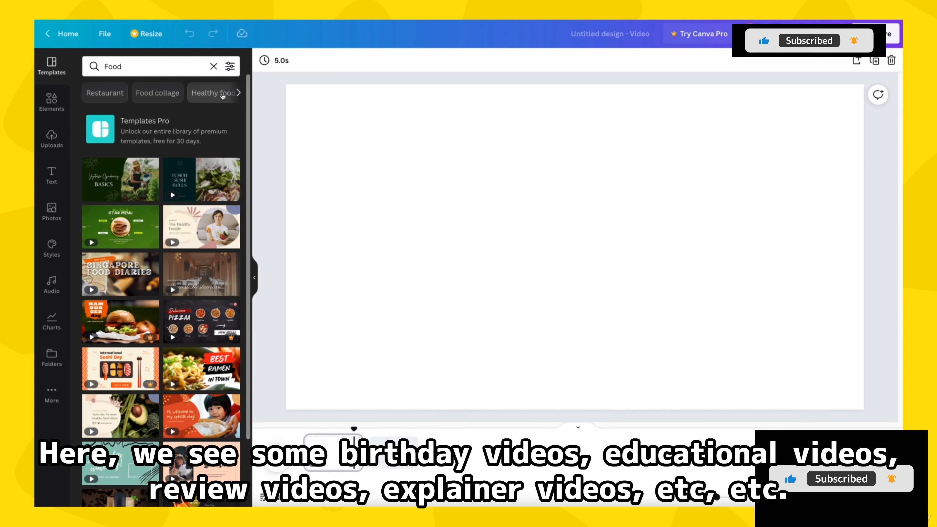
pyautogui.click(238, 92)
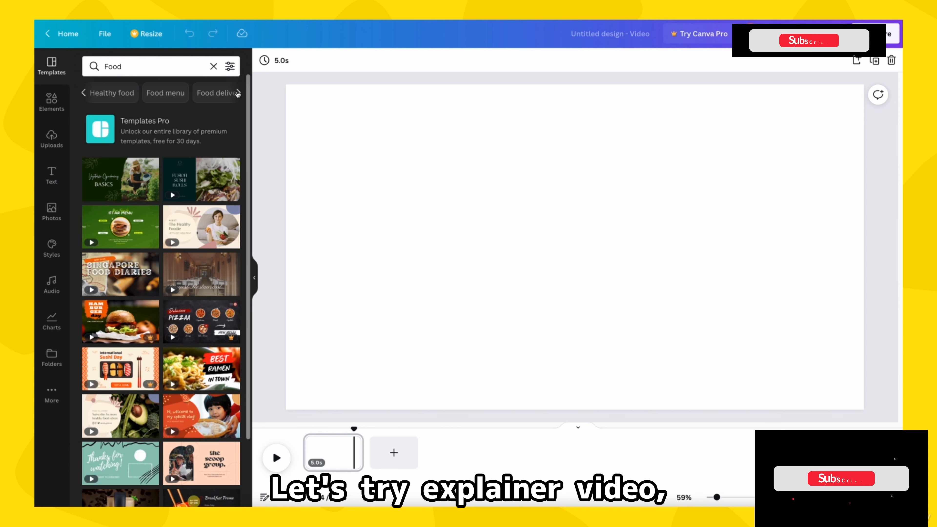
pyautogui.click(238, 92)
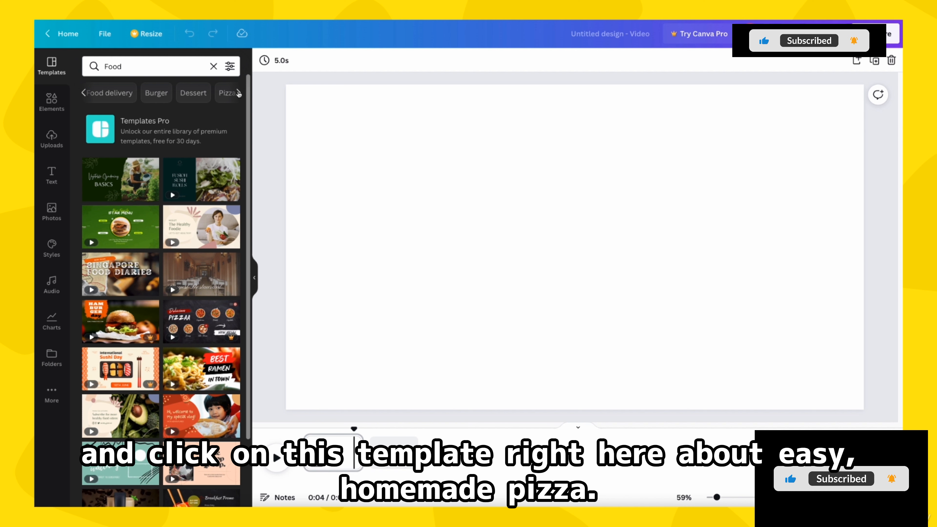
pyautogui.click(226, 94)
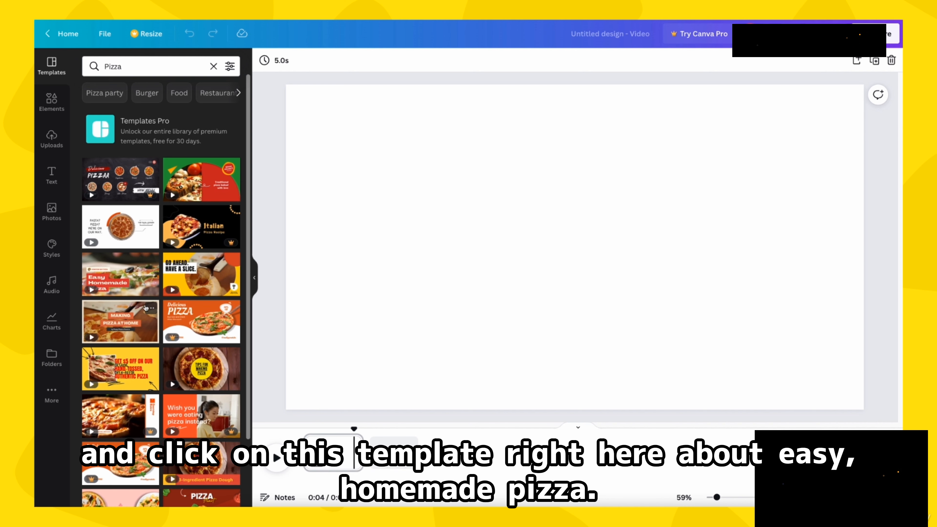
pyautogui.click(115, 269)
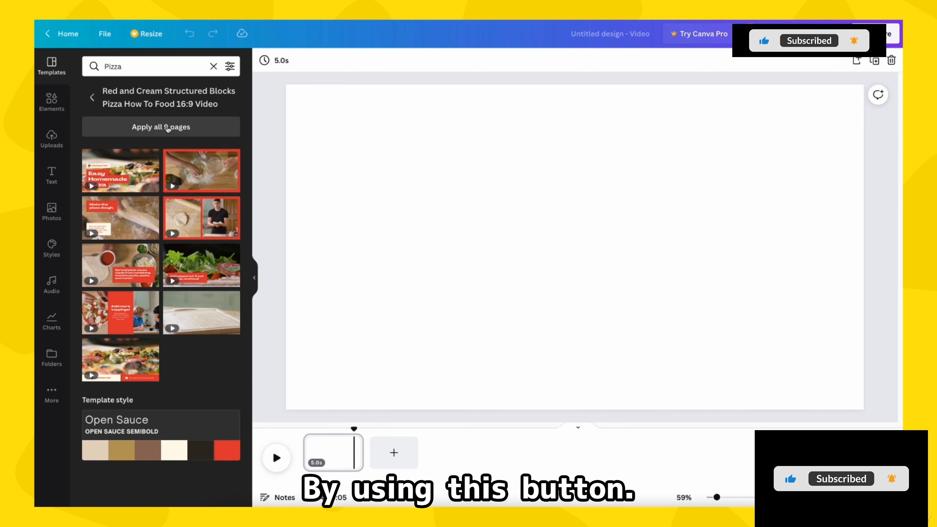
pyautogui.click(167, 128)
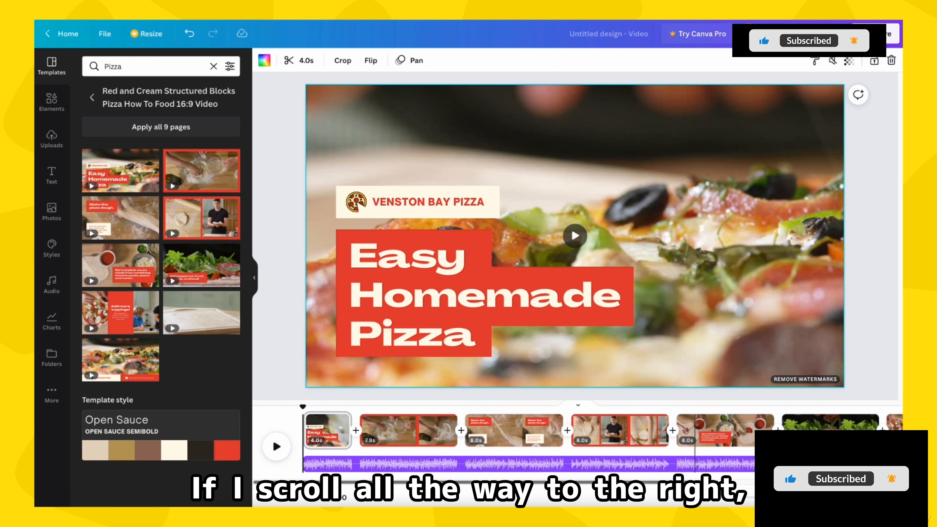
# Step: Review all the template's pages along the timeline and play the video from the start into the second page
pyautogui.hscroll(5, 577, 430)
pyautogui.hscroll(5, 577, 430)
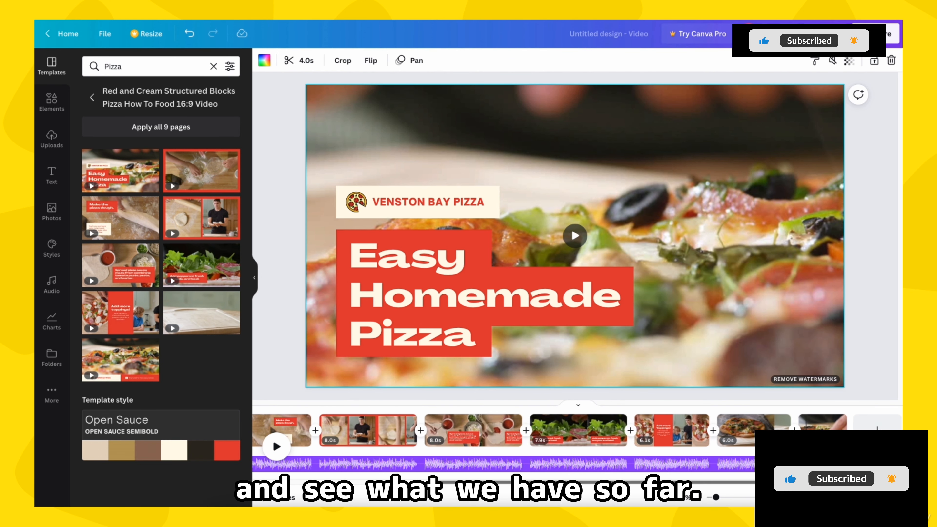
pyautogui.moveTo(793, 482); pyautogui.dragTo(354, 484)
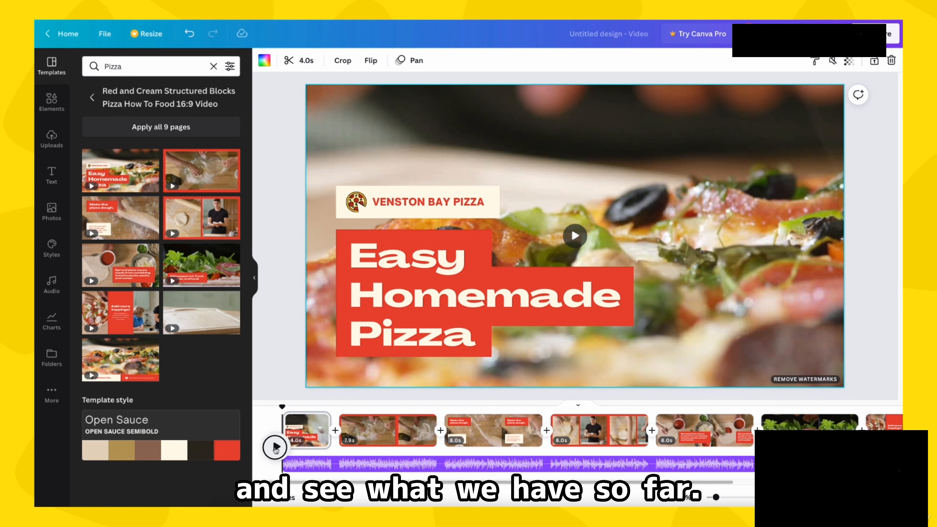
pyautogui.click(276, 446)
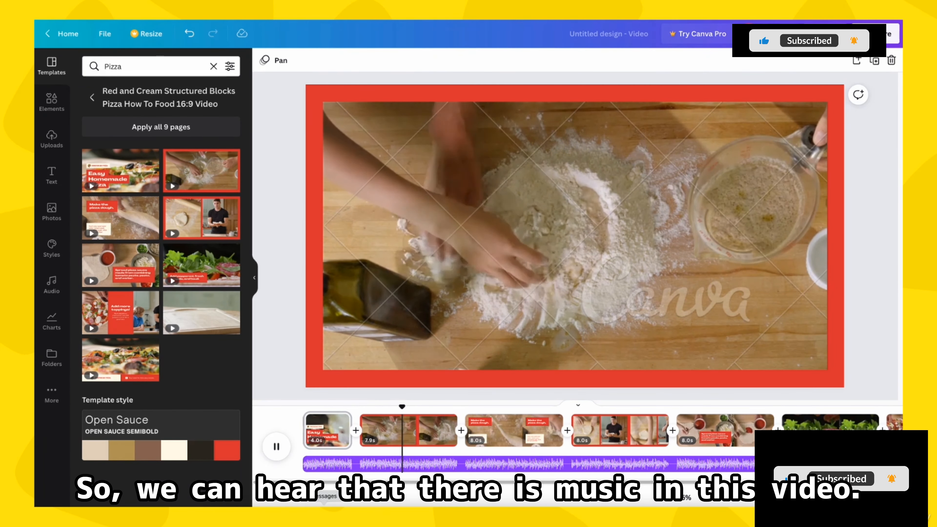
pyautogui.click(276, 447)
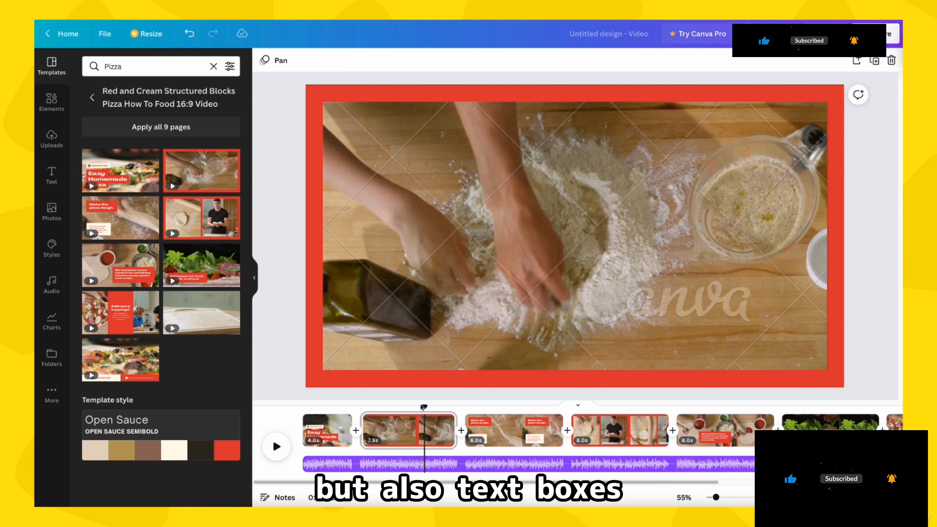
# Step: Move the playhead to the fourth page and inspect its two side-by-side clips
pyautogui.moveTo(423, 407); pyautogui.dragTo(642, 407)
pyautogui.click(508, 315)
pyautogui.click(632, 315)
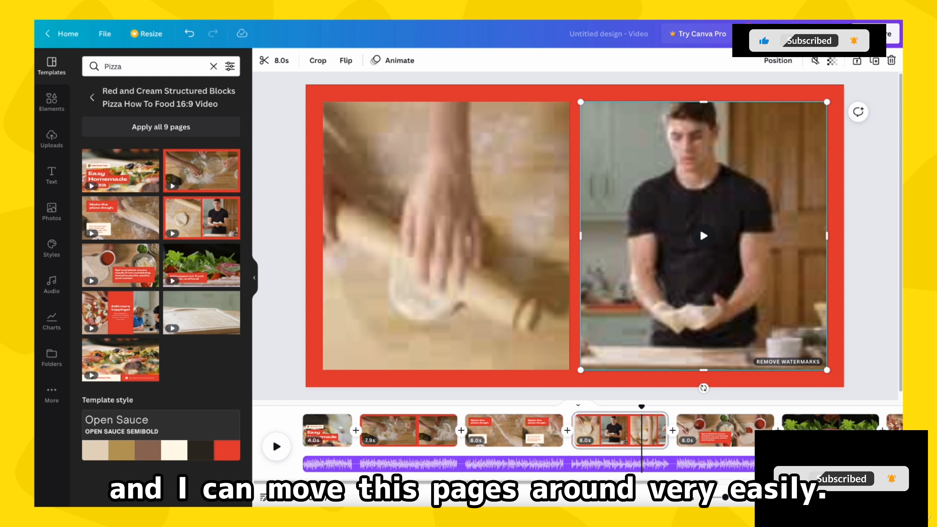
# Step: Shrink the timeline thumbnails and try moving the fourth page toward the end of the timeline
pyautogui.moveTo(726, 500); pyautogui.dragTo(718, 499)
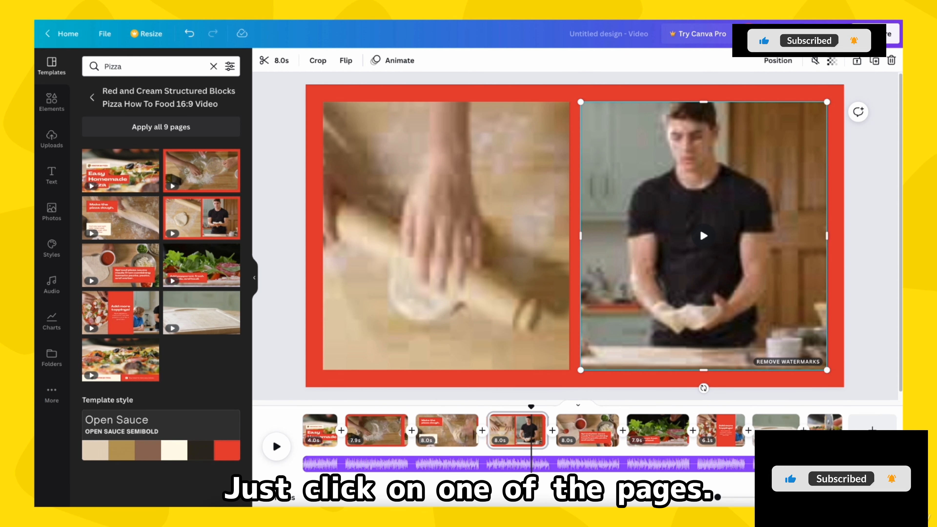
pyautogui.click(512, 426)
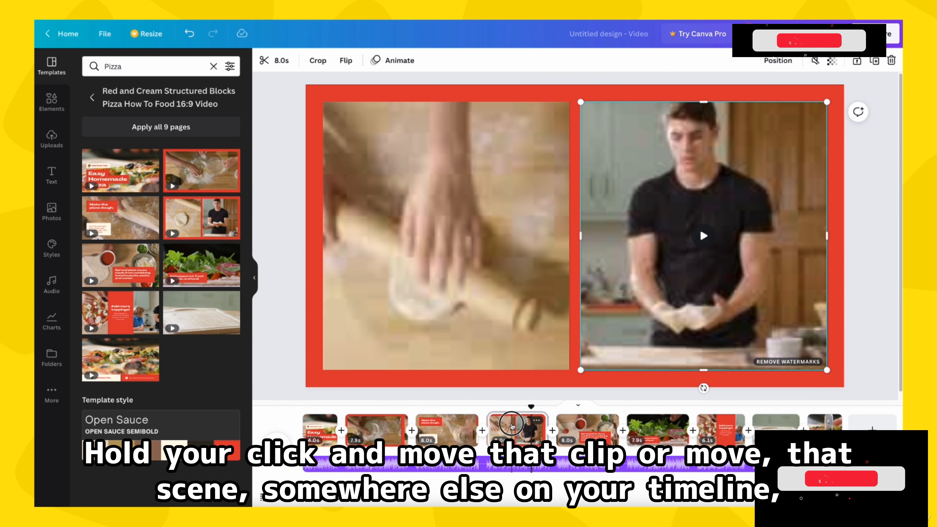
pyautogui.moveTo(512, 426); pyautogui.dragTo(733, 424)
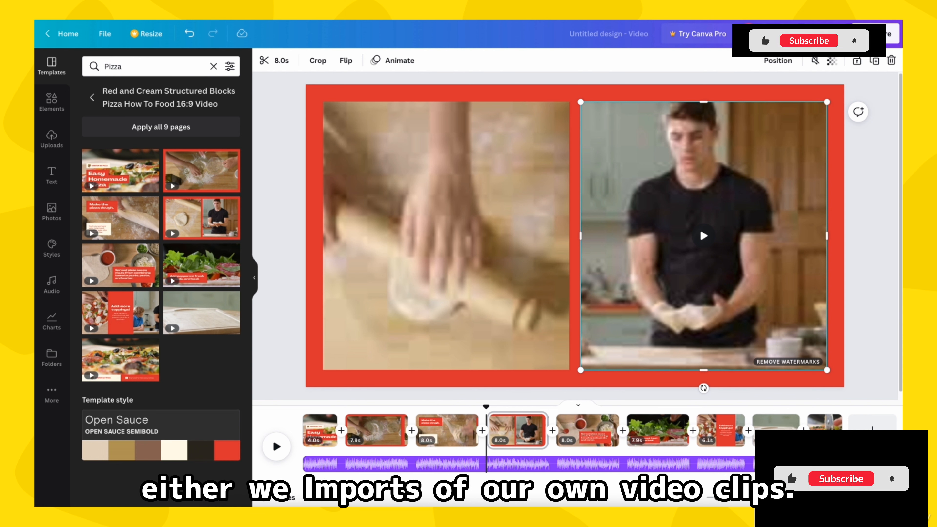
pyautogui.click(296, 370)
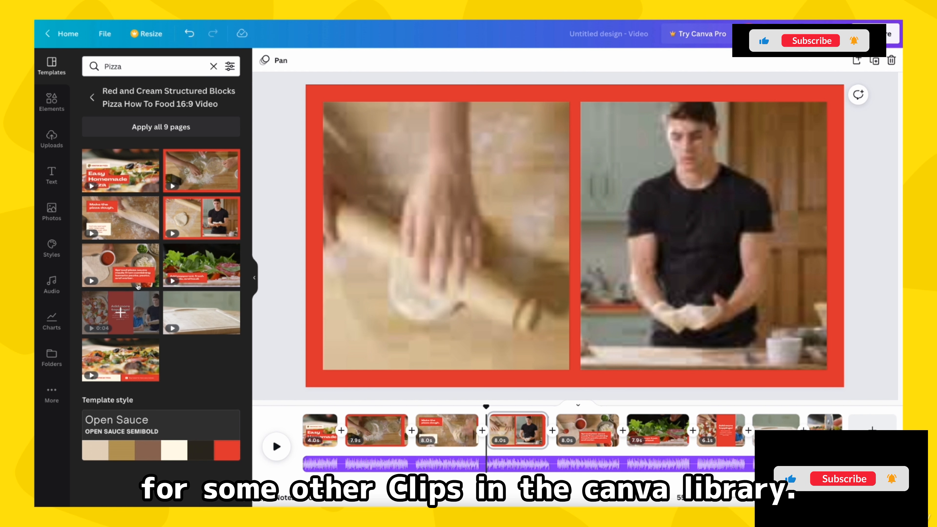
# Step: Search the element library for "cooking pancakes" and limit the results to videos
pyautogui.click(52, 107)
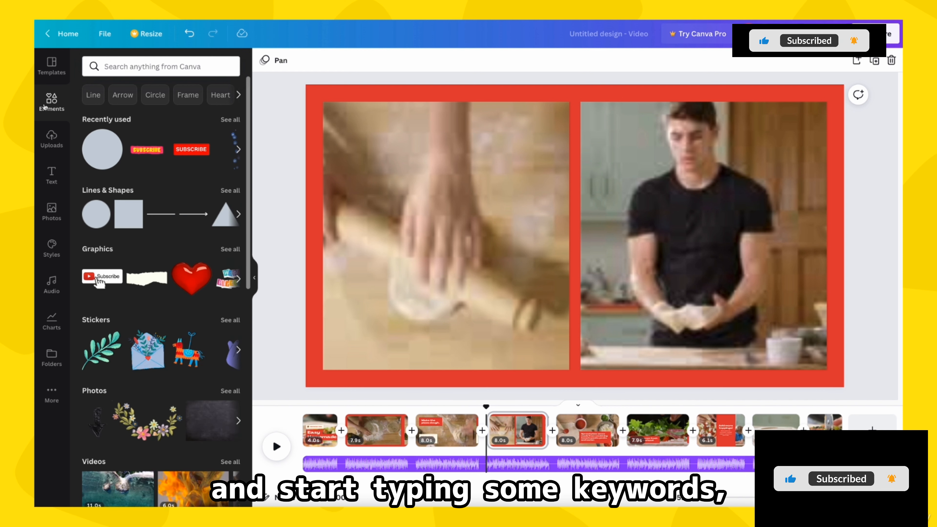
pyautogui.click(145, 67)
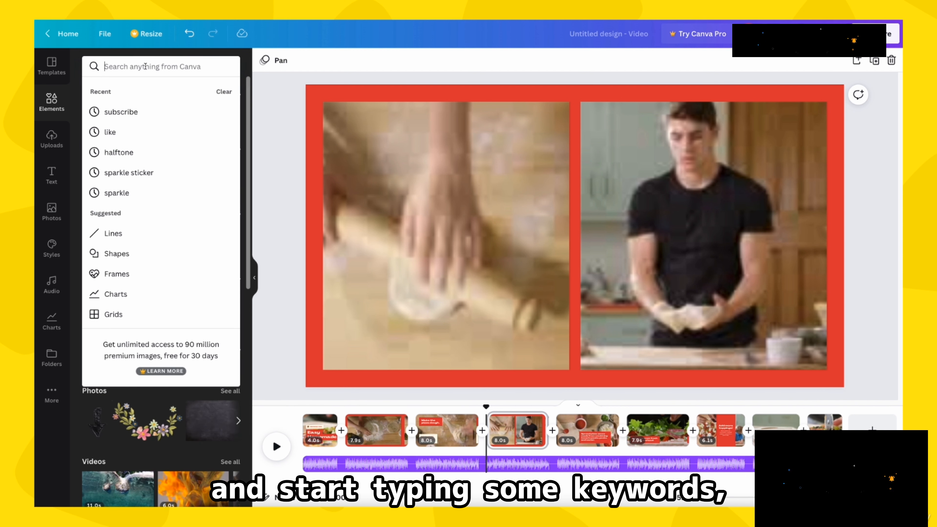
pyautogui.write('cooking')
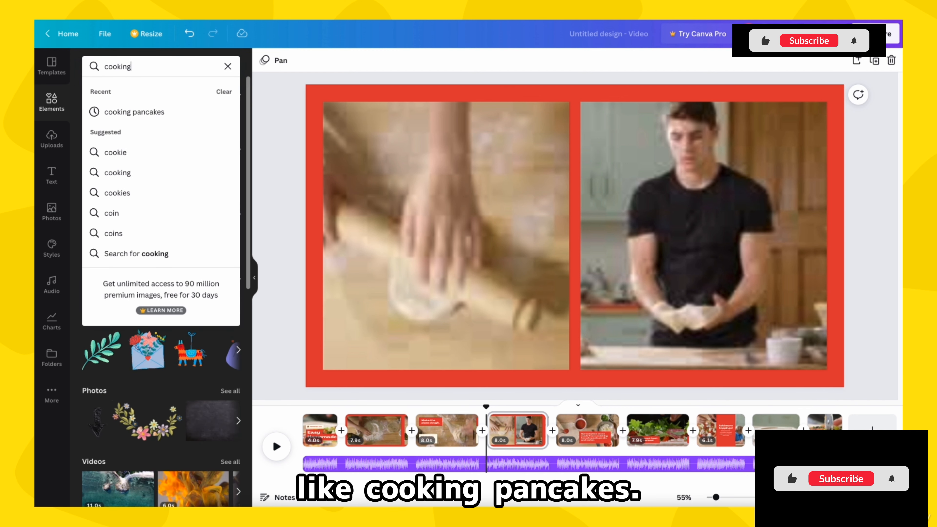
pyautogui.write(' pancakes')
pyautogui.press('Return')
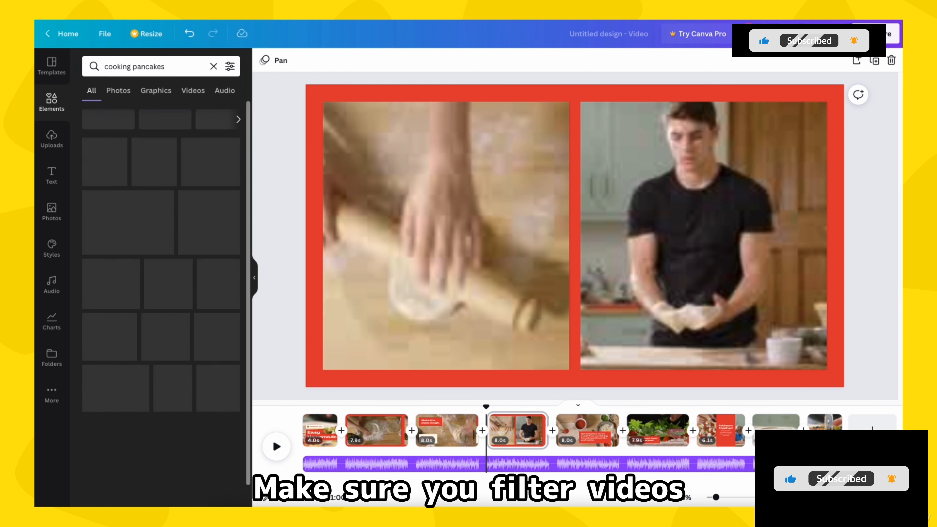
pyautogui.click(195, 91)
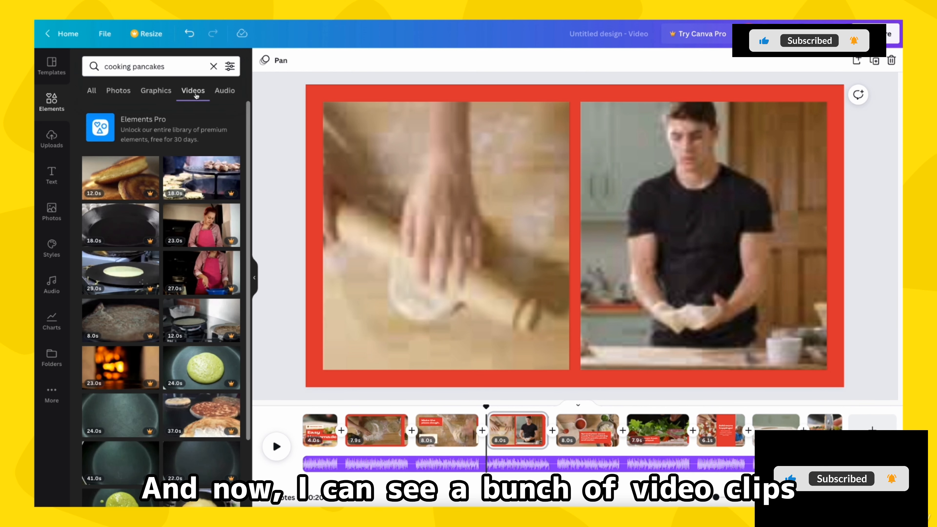
# Step: Browse the "cooking pancakes" video results and compare the available free and Pro clips
pyautogui.scroll(-5, 193, 203)
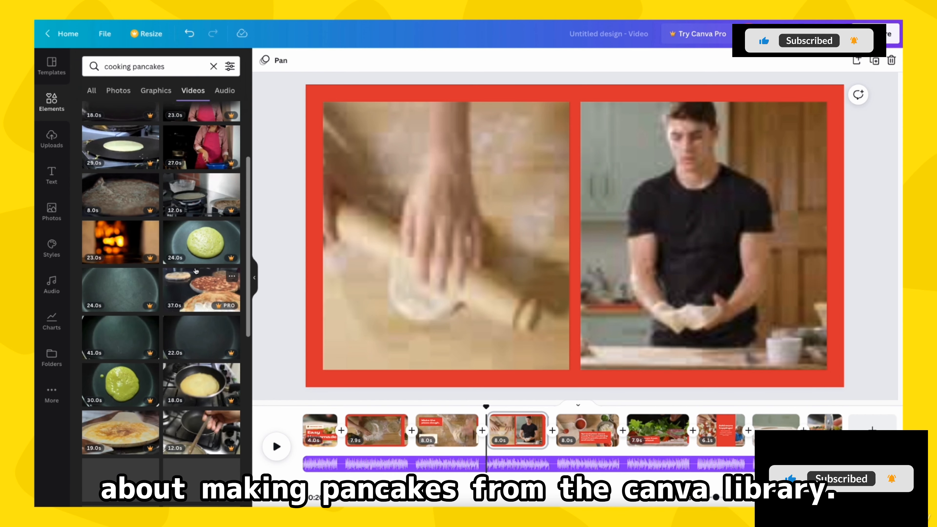
pyautogui.scroll(-4, 196, 272)
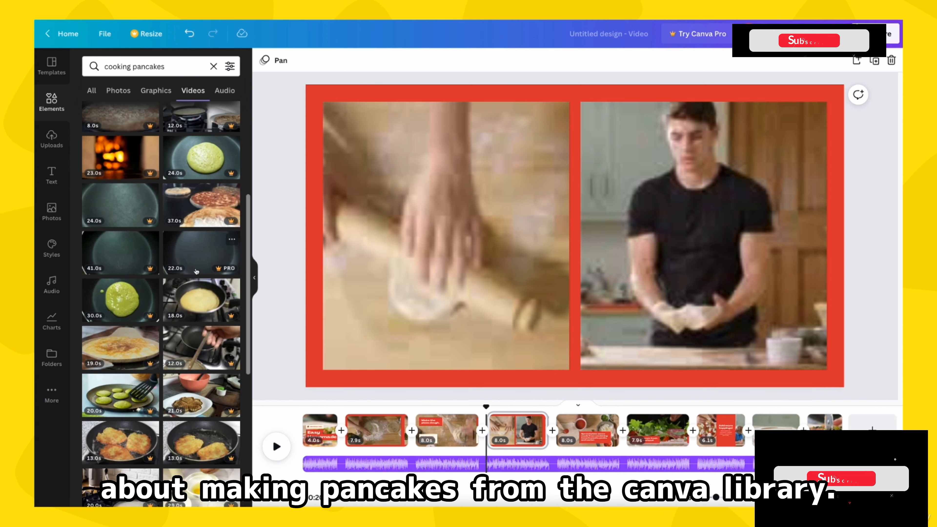
pyautogui.scroll(-2, 195, 271)
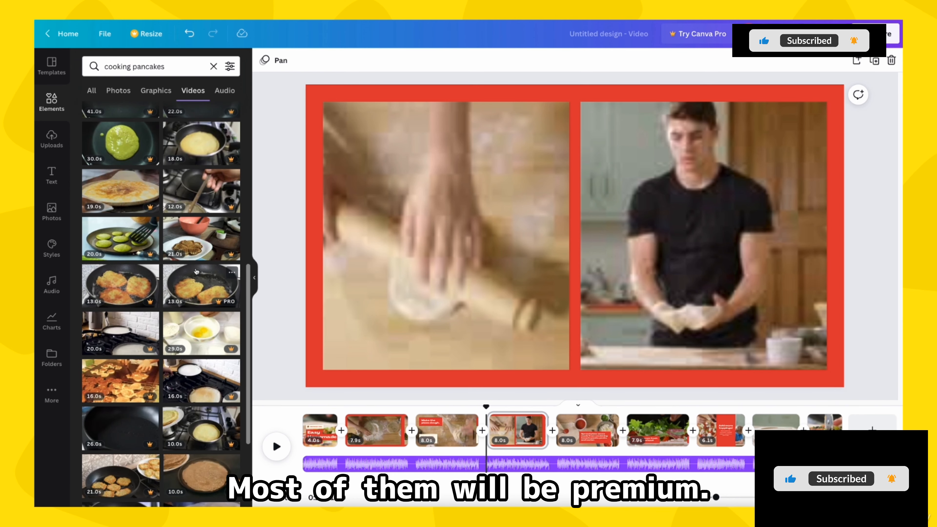
pyautogui.scroll(-2, 196, 272)
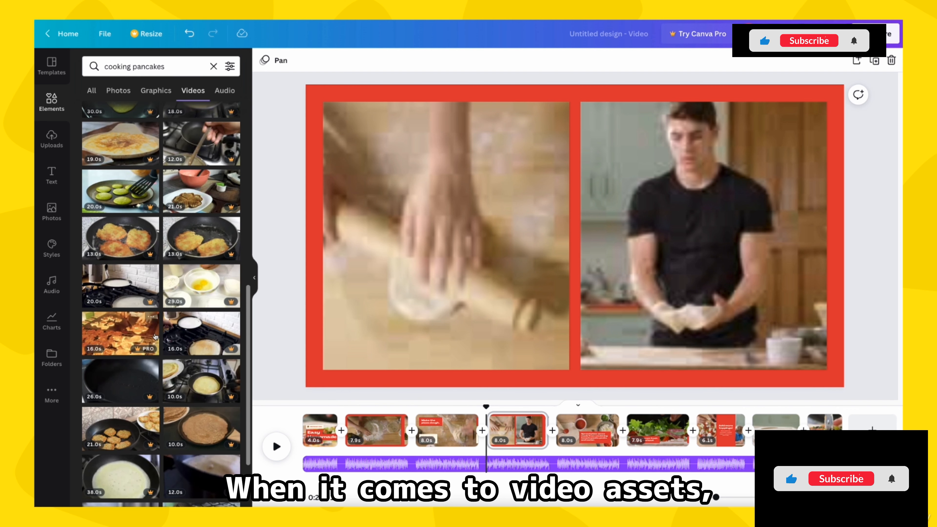
pyautogui.scroll(-4, 152, 349)
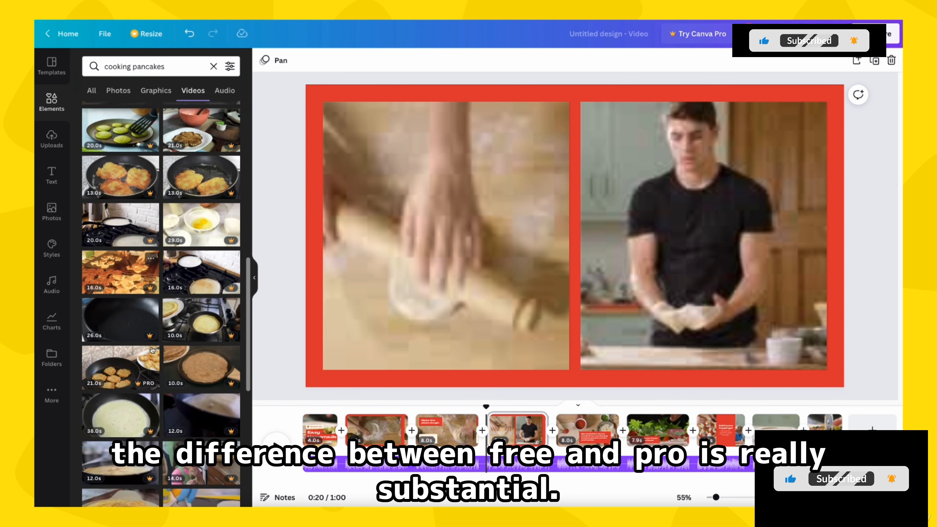
pyautogui.scroll(-3, 152, 349)
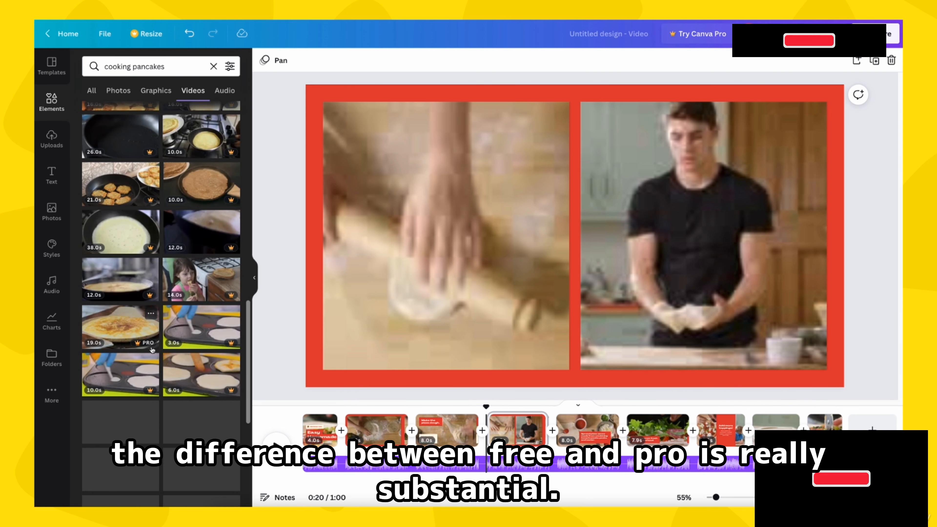
pyautogui.scroll(-1, 152, 349)
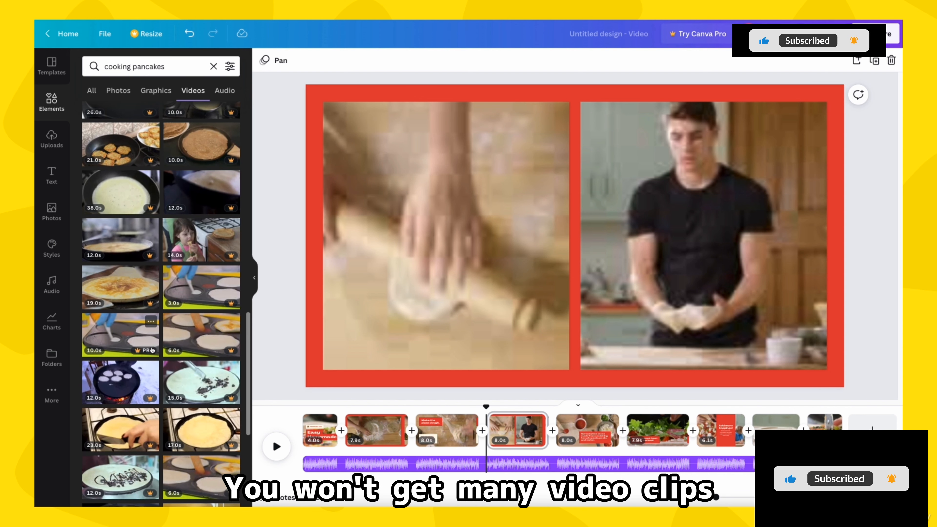
pyautogui.scroll(-5, 152, 350)
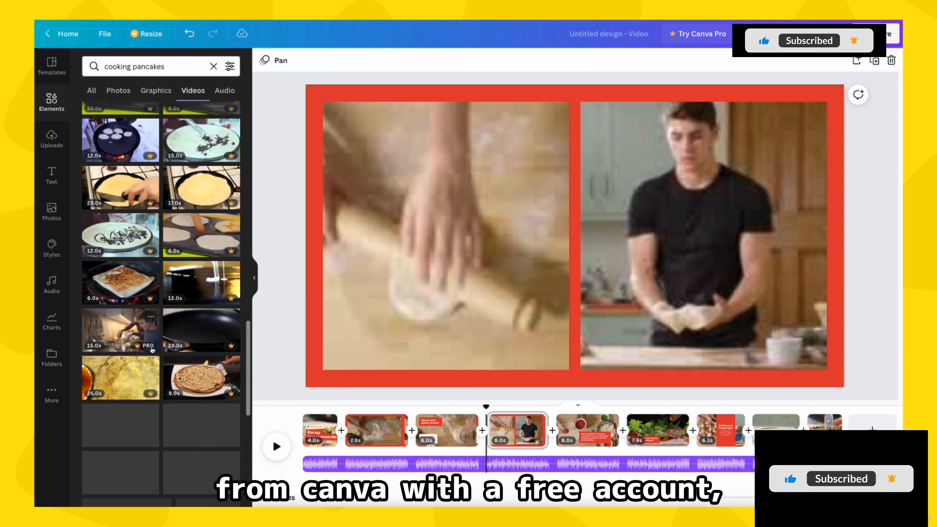
pyautogui.scroll(-2, 152, 350)
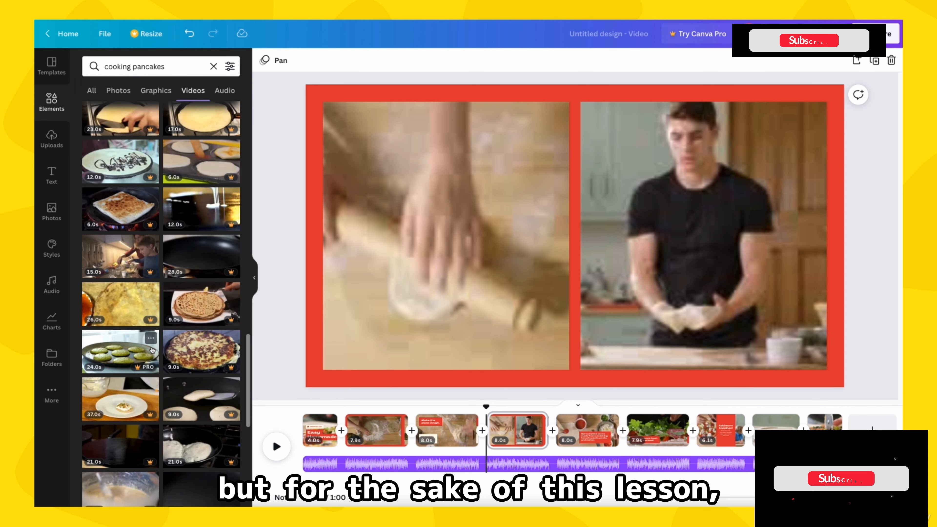
pyautogui.scroll(-2, 152, 350)
pyautogui.scroll(-5, 152, 350)
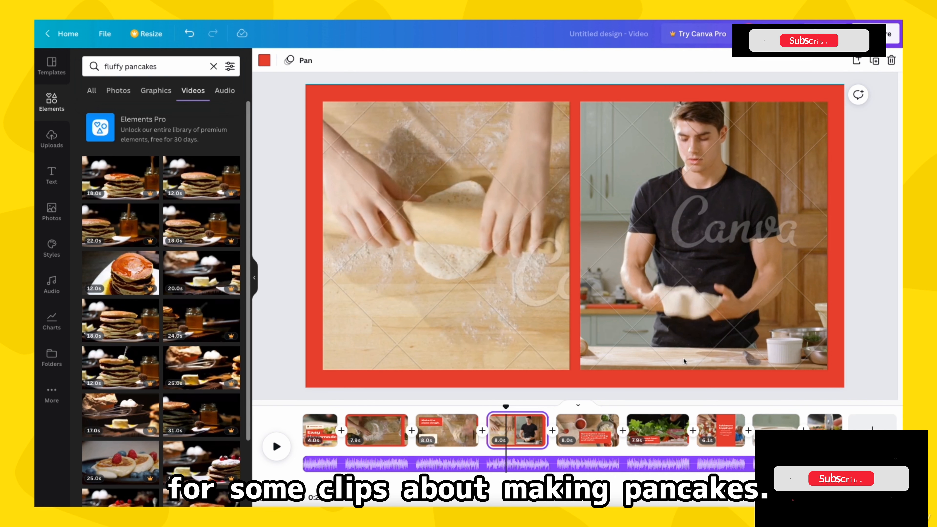
# Step: Detach the pizza video from the first page's background and delete it from the page
pyautogui.click(316, 428)
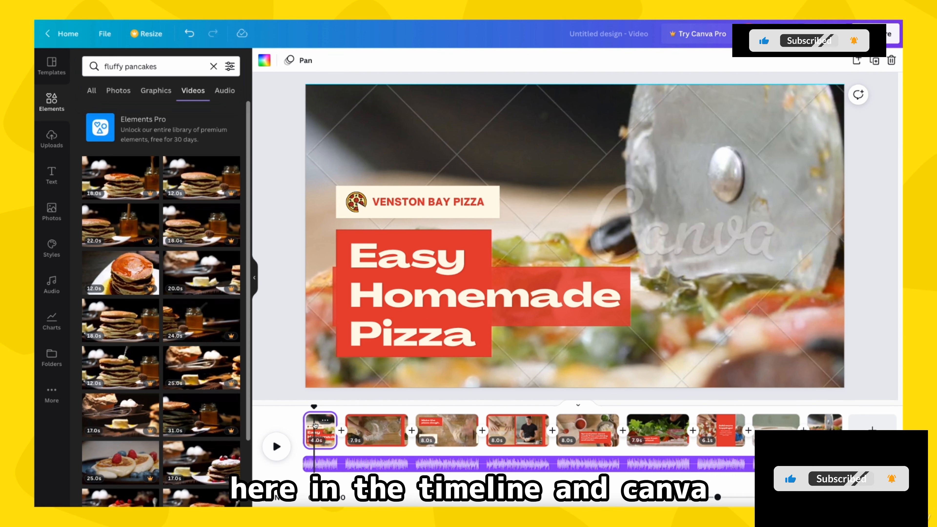
pyautogui.click(546, 214)
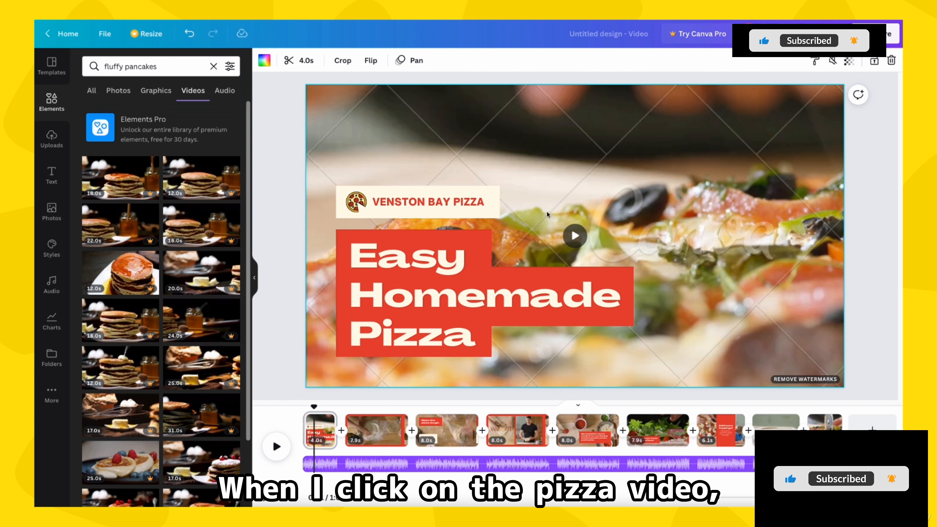
pyautogui.moveTo(546, 211); pyautogui.dragTo(546, 220)
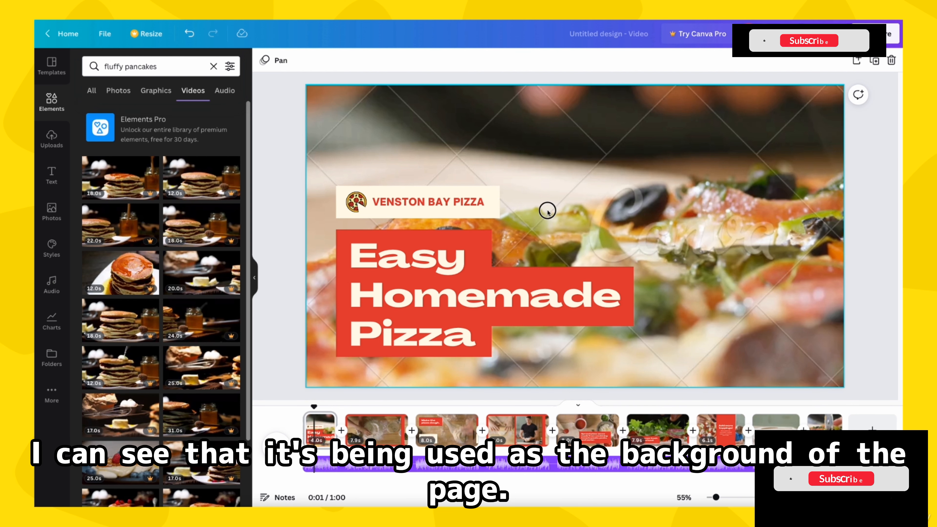
pyautogui.click(548, 212)
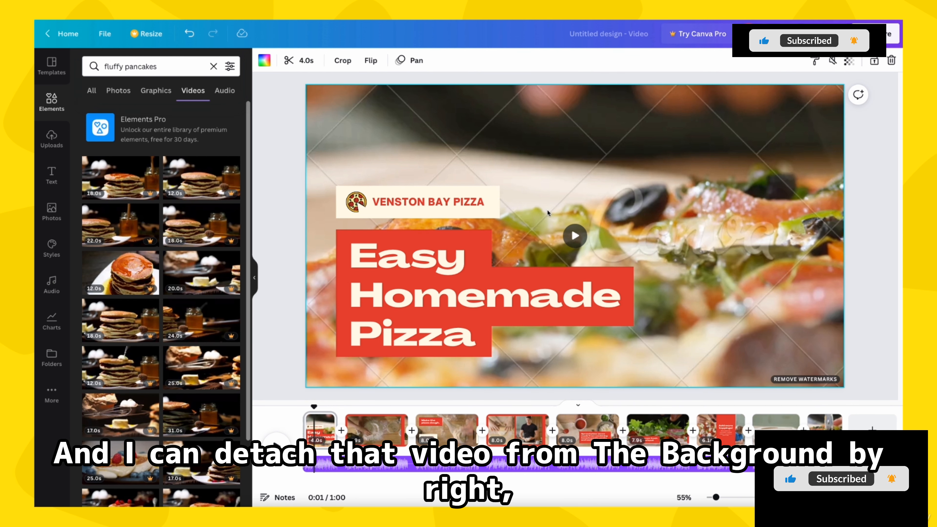
pyautogui.rightClick(547, 210)
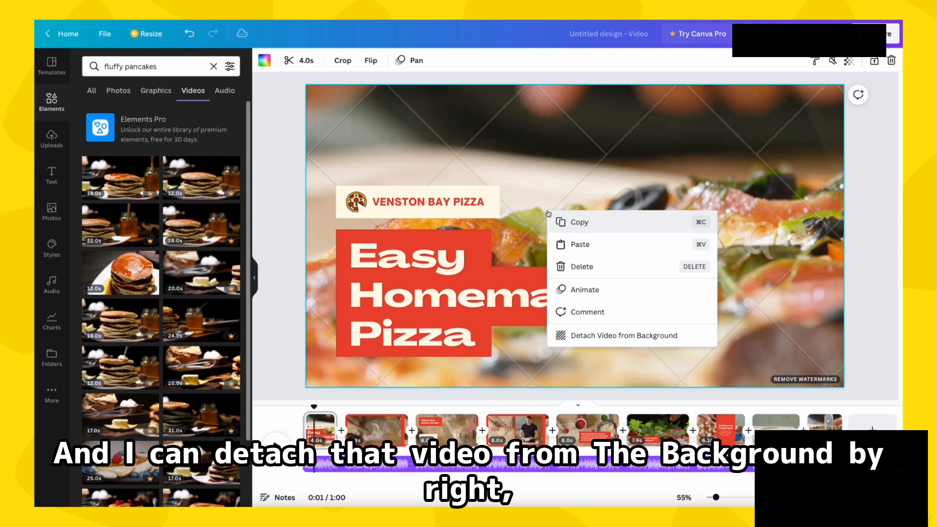
pyautogui.click(577, 338)
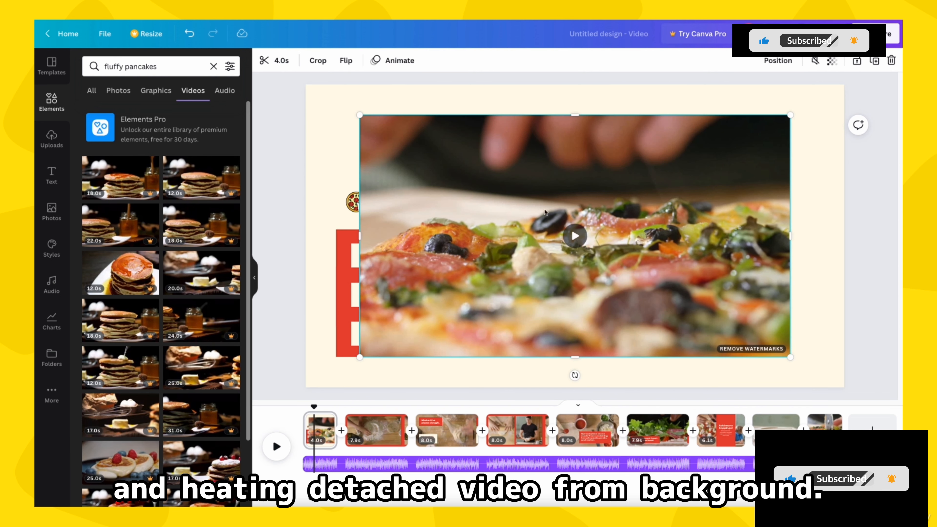
pyautogui.moveTo(527, 162); pyautogui.dragTo(573, 168)
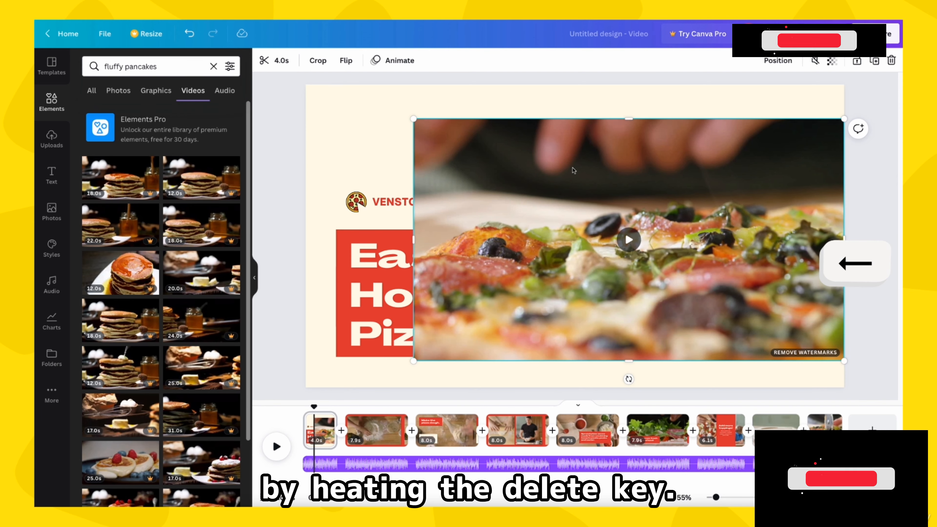
pyautogui.press('Delete')
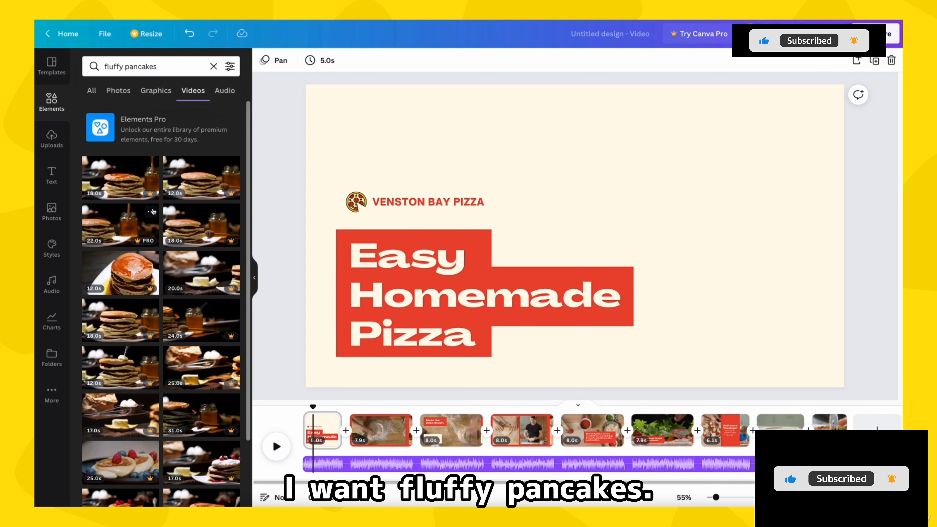
# Step: Add the 12.0 s pancake-stack clip from the fluffy pancakes results to the first page and shorten it to 4.0 s, checking the animations
pyautogui.click(196, 184)
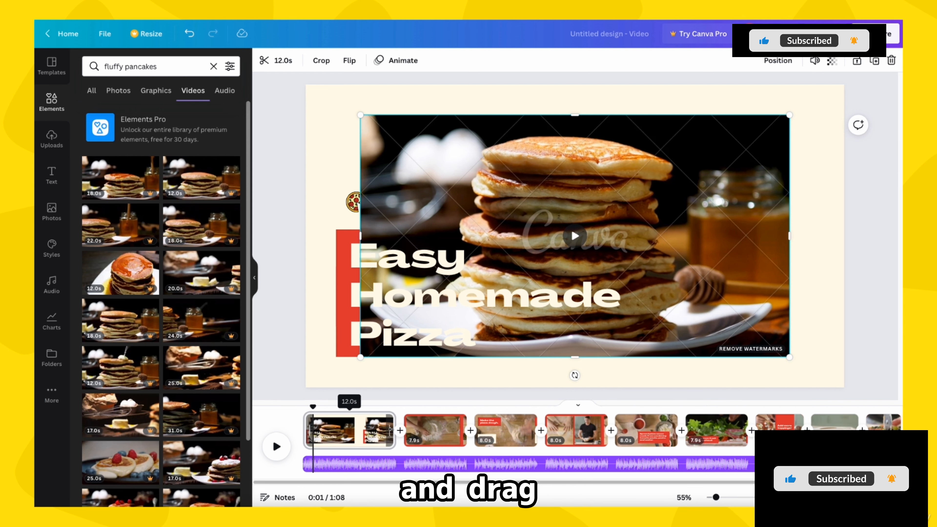
pyautogui.moveTo(386, 429); pyautogui.dragTo(330, 430)
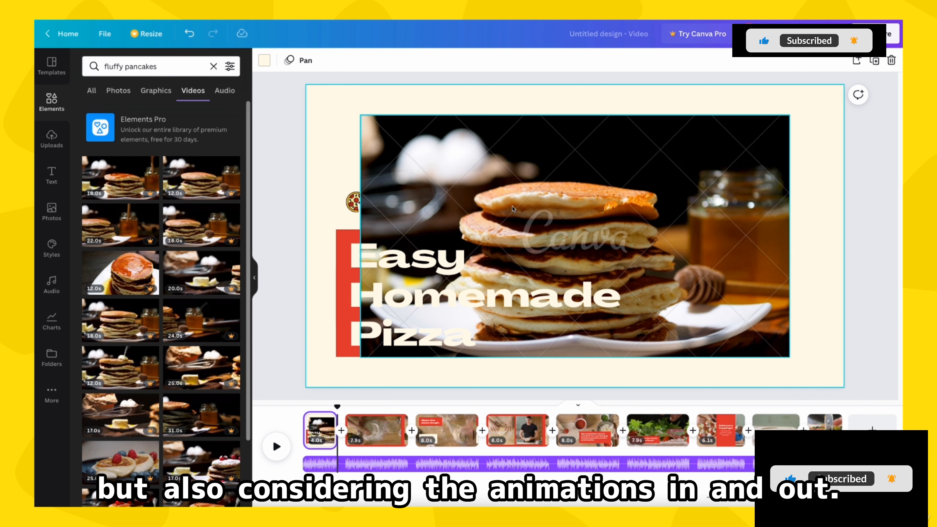
pyautogui.moveTo(335, 406); pyautogui.dragTo(294, 408)
pyautogui.click(276, 446)
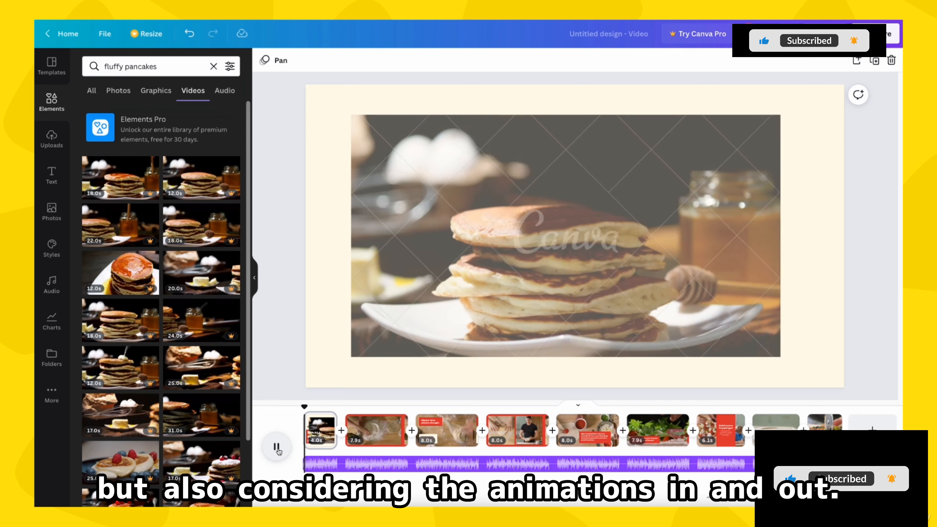
pyautogui.click(277, 446)
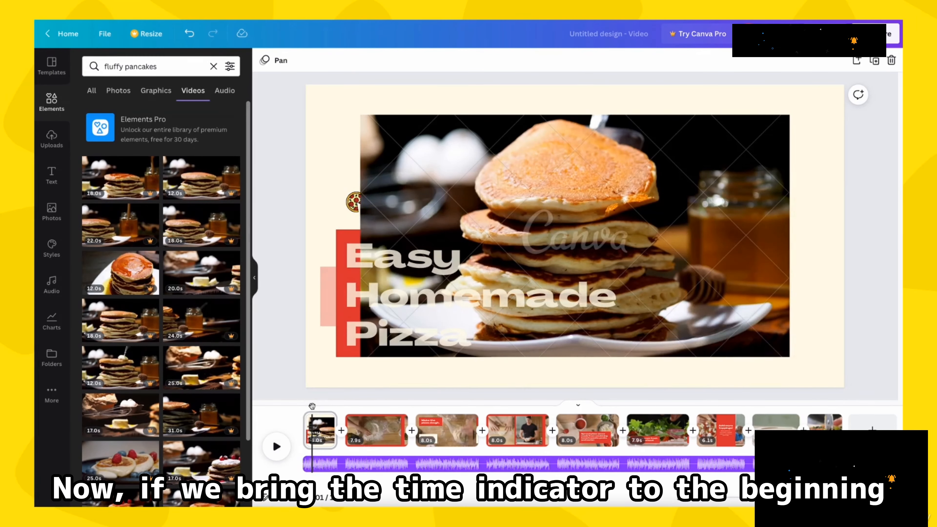
pyautogui.moveTo(312, 406)
pyautogui.mouseDown()
pyautogui.moveTo(304, 407)
pyautogui.moveTo(341, 409)
pyautogui.moveTo(325, 407)
pyautogui.mouseUp()
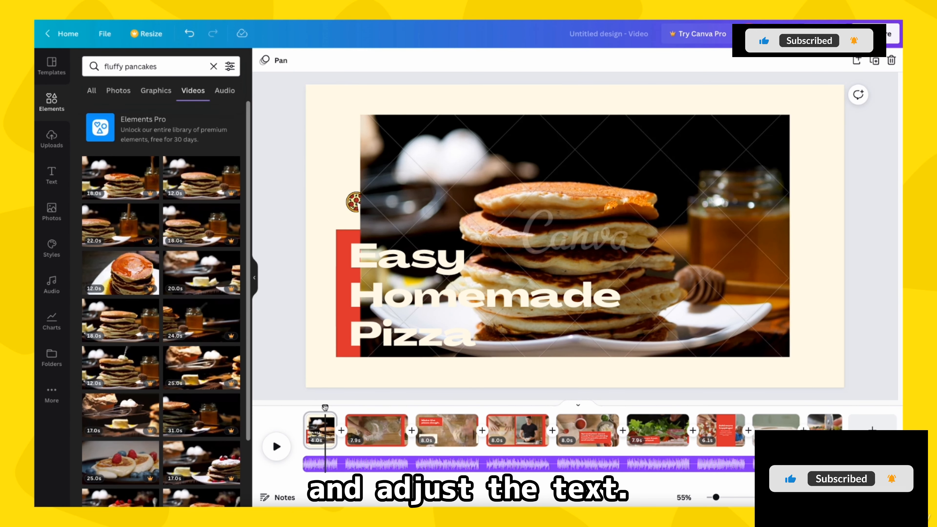
# Step: Try making the pancake clip the first page's background, and undo the replacement
pyautogui.click(708, 143)
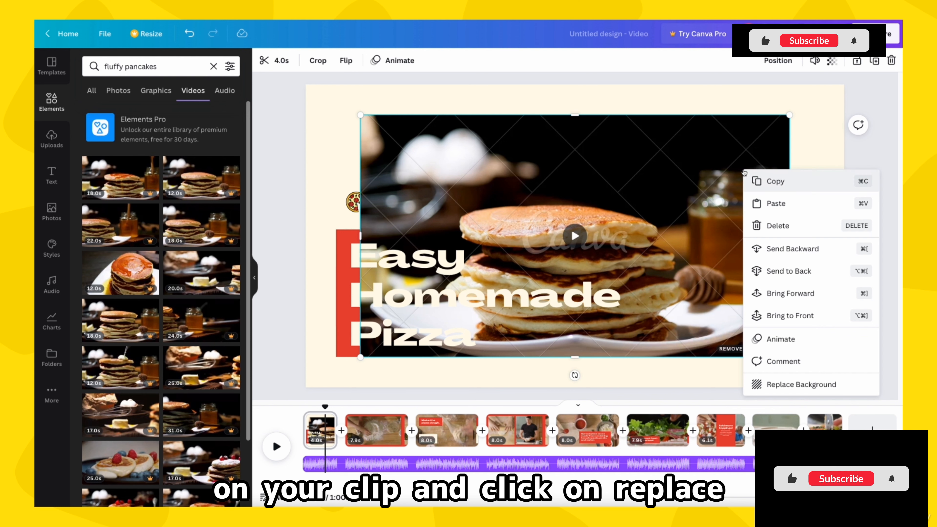
pyautogui.click(783, 386)
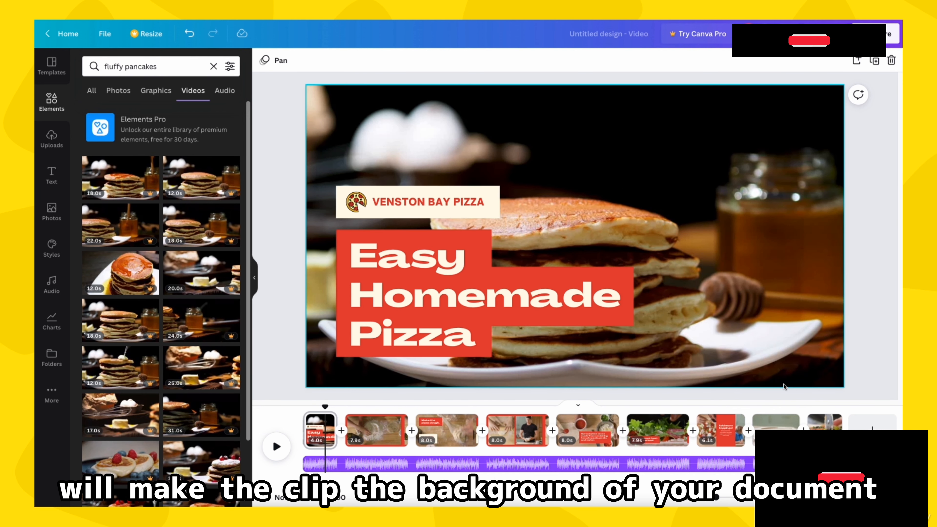
pyautogui.click(766, 282)
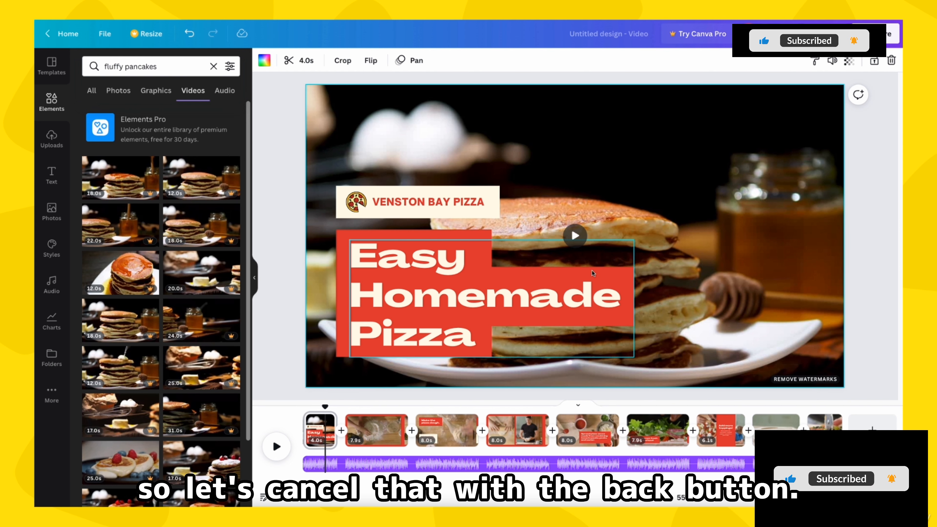
pyautogui.click(189, 33)
# Step: Place a single-cell grid from the elements library on the first page so the pancake clip fills the whole page
pyautogui.click(213, 66)
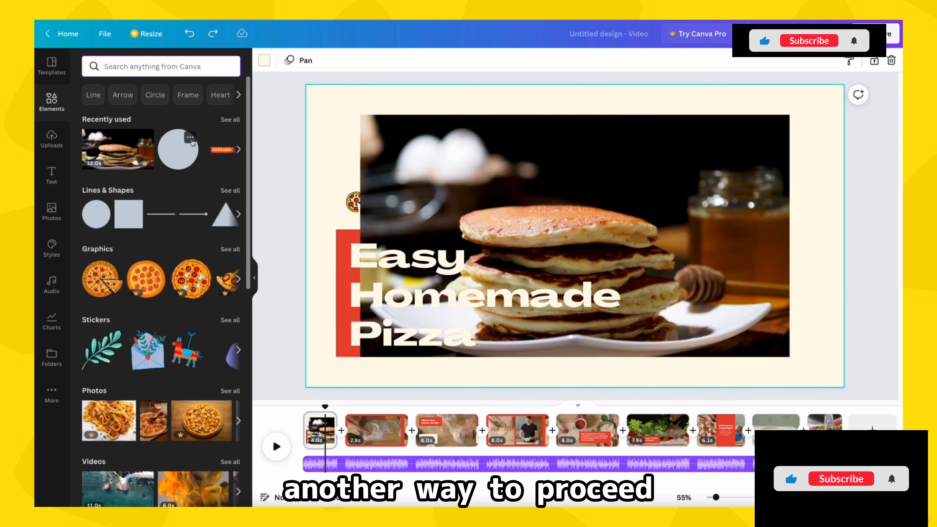
pyautogui.scroll(-10, 177, 247)
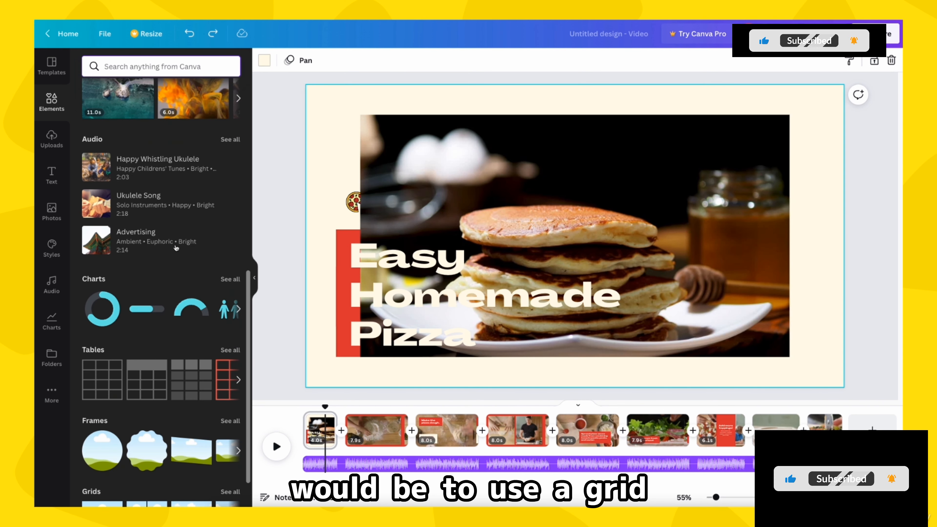
pyautogui.scroll(-2, 177, 248)
pyautogui.moveTo(102, 472); pyautogui.dragTo(456, 145)
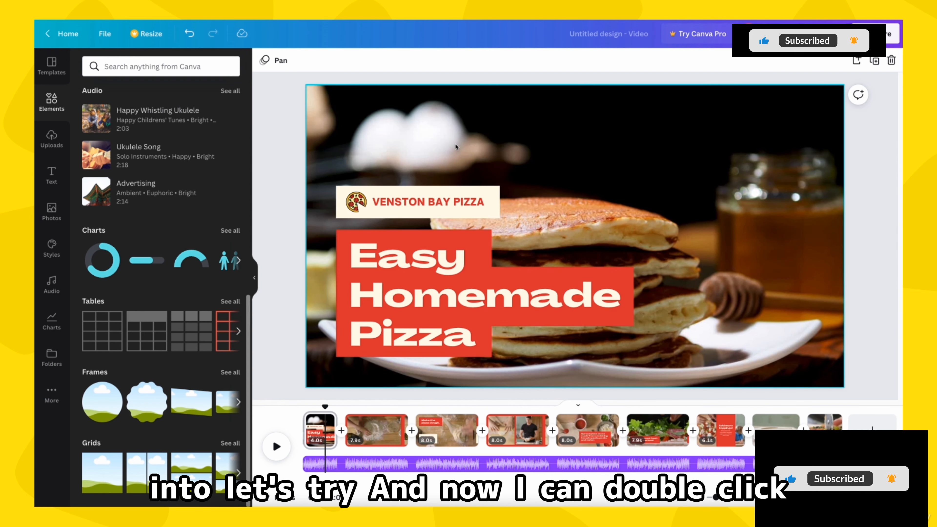
# Step: Enlarge the pancake clip within its full-page crop and reposition it so the stack fills more of the frame
pyautogui.doubleClick(456, 146)
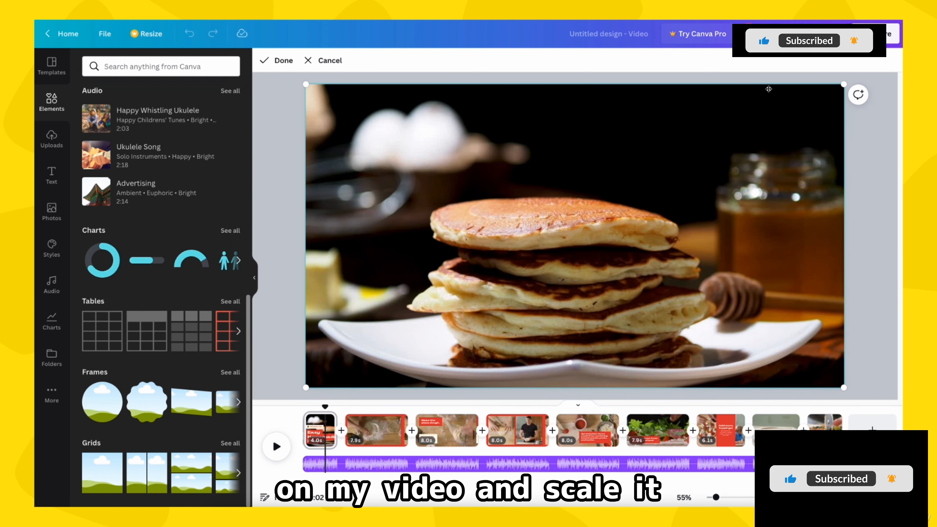
pyautogui.moveTo(843, 84); pyautogui.dragTo(894, 39)
pyautogui.moveTo(760, 149); pyautogui.dragTo(822, 98)
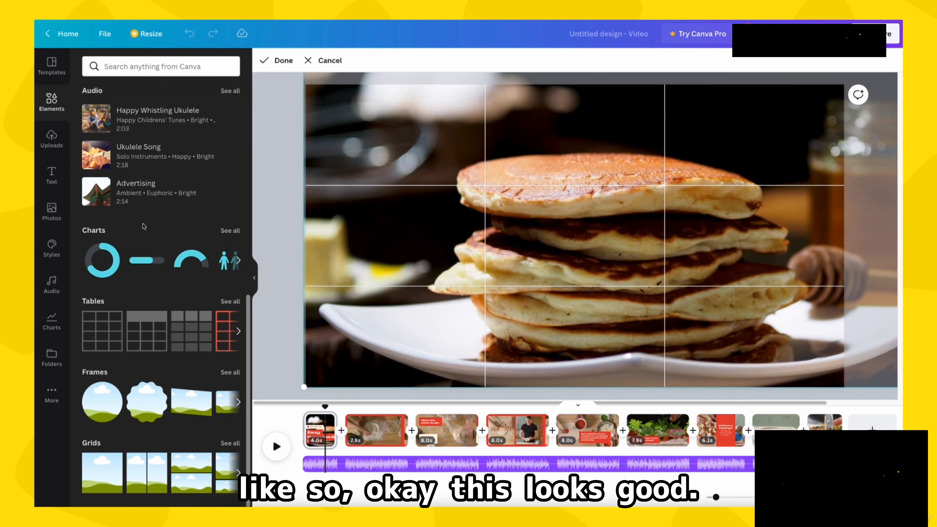
pyautogui.click(278, 61)
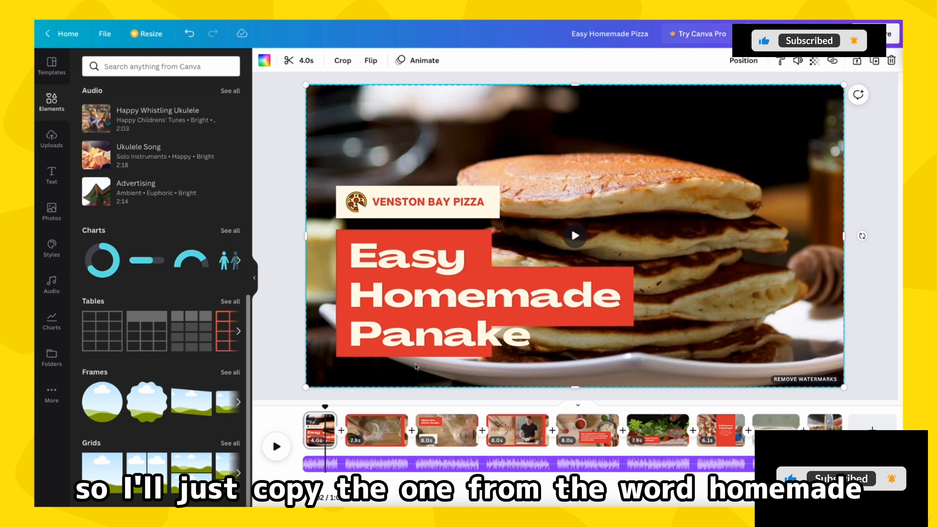
# Step: Duplicate the red box behind "Homemade", place it behind the "Panake" line and narrow it to fit the word
pyautogui.click(342, 298)
pyautogui.hotkey('ctrl', 'c')
pyautogui.hotkey('ctrl', 'v')
pyautogui.moveTo(397, 289); pyautogui.dragTo(395, 334)
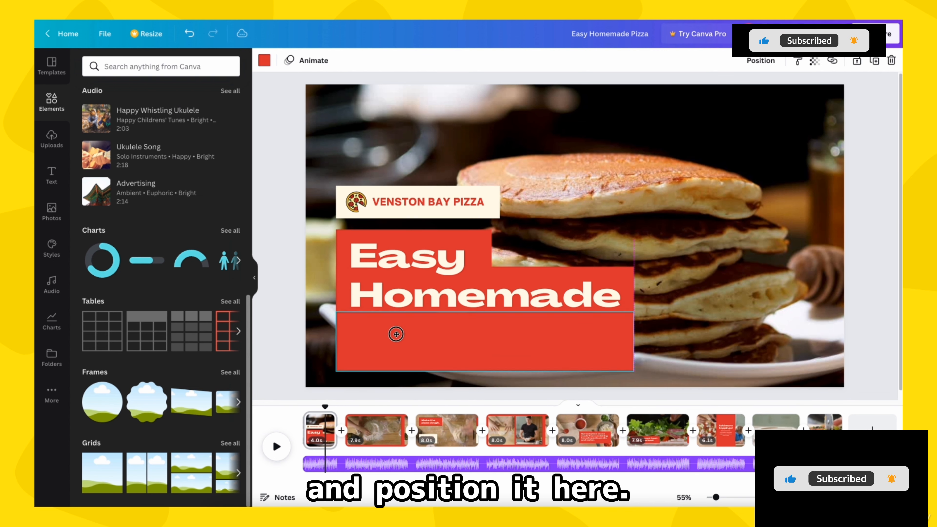
pyautogui.click(760, 60)
pyautogui.click(723, 90)
pyautogui.moveTo(633, 341); pyautogui.dragTo(538, 342)
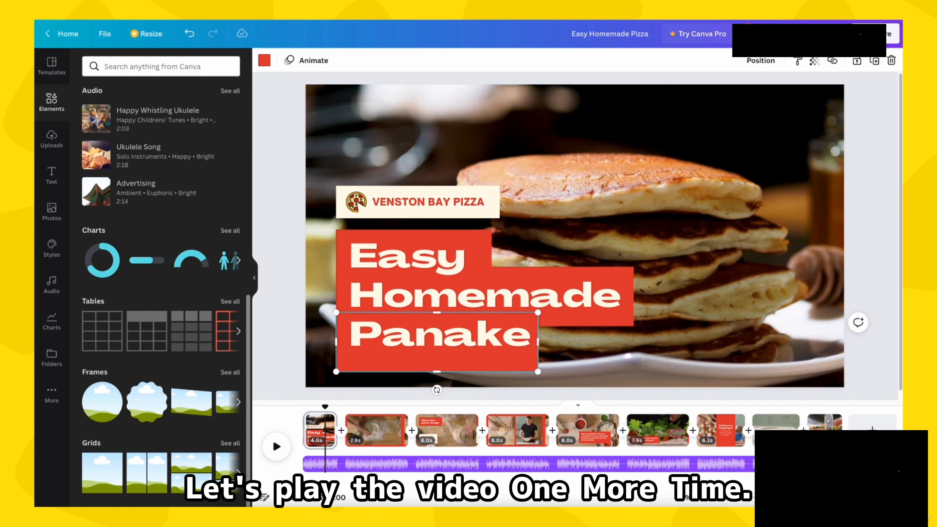
# Step: Group the red background boxes behind the first page's title, checking the page's playback
pyautogui.moveTo(325, 407)
pyautogui.mouseDown()
pyautogui.moveTo(299, 408)
pyautogui.moveTo(321, 404)
pyautogui.mouseUp()
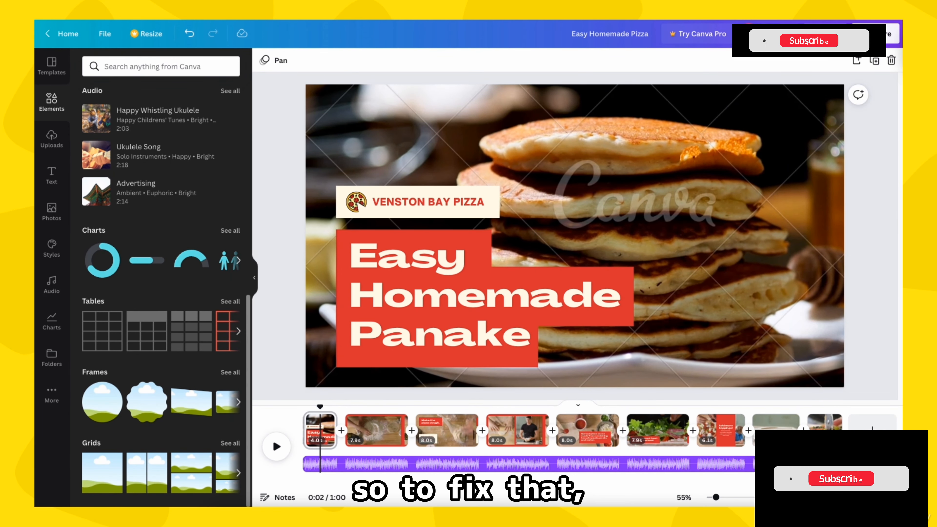
pyautogui.moveTo(287, 248); pyautogui.dragTo(344, 352)
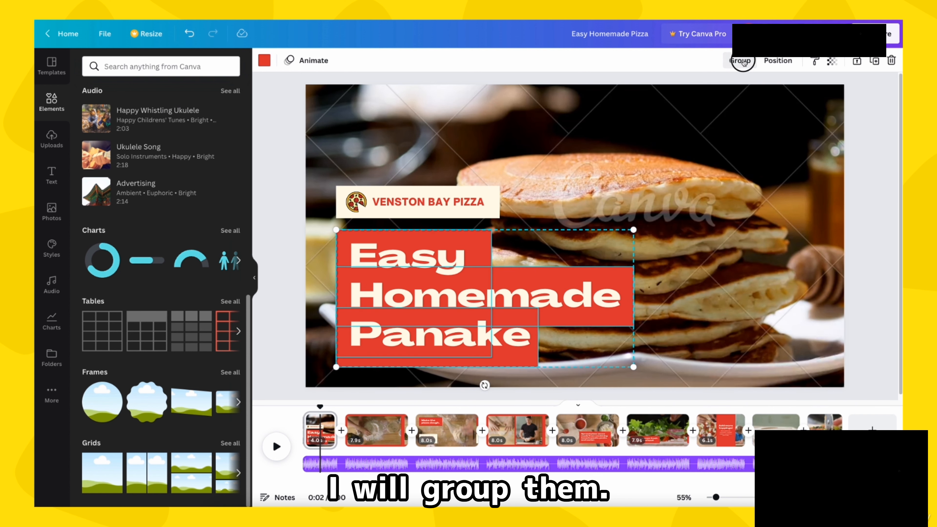
pyautogui.click(735, 60)
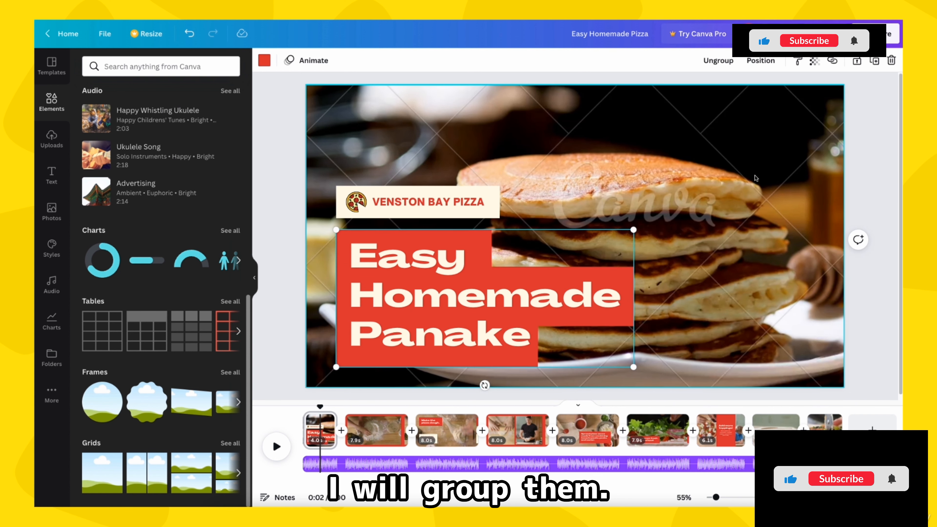
pyautogui.moveTo(320, 406)
pyautogui.mouseDown()
pyautogui.moveTo(292, 414)
pyautogui.moveTo(321, 416)
pyautogui.mouseUp()
# Step: Delete the Venston Bay Pizza logo label and its cream background from the first page
pyautogui.click(409, 207)
pyautogui.press('Delete')
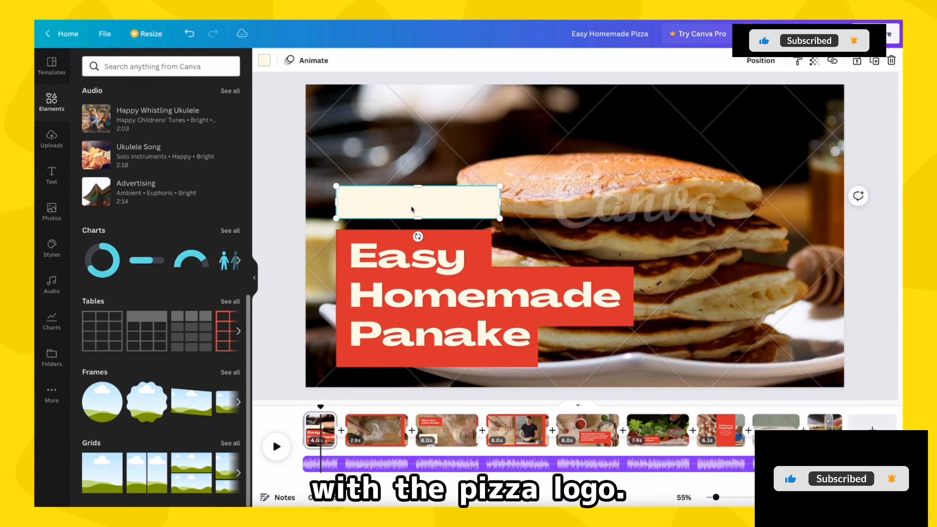
pyautogui.press('Delete')
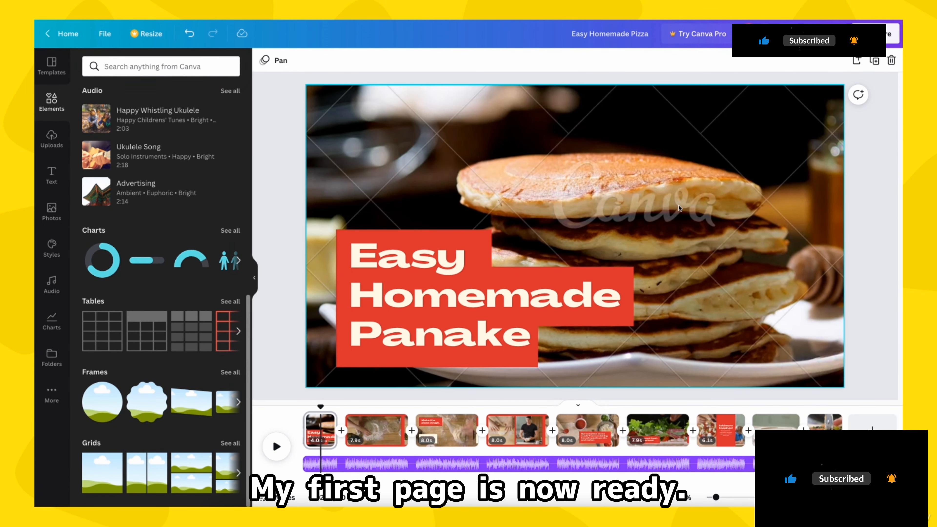
# Step: Preview the second page, search the elements for "pancake recipe" and filter the results to videos
pyautogui.click(365, 435)
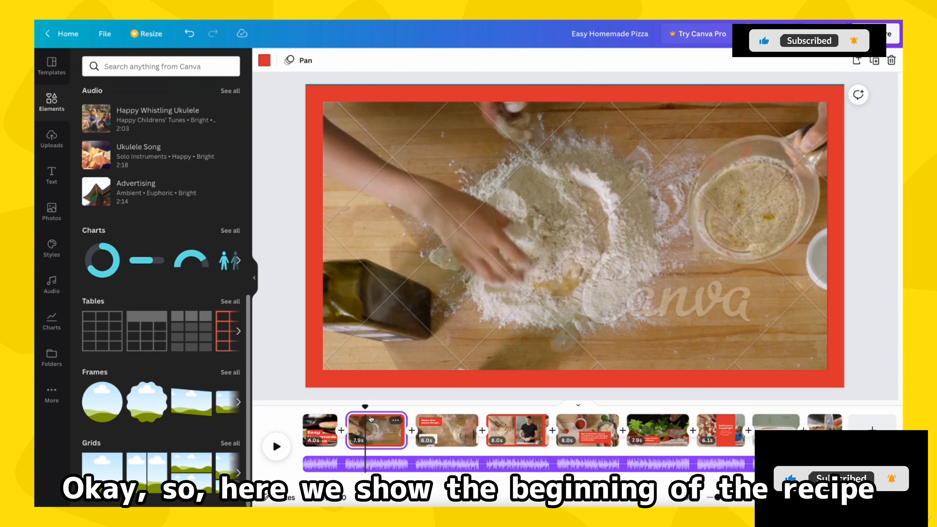
pyautogui.moveTo(363, 407)
pyautogui.mouseDown()
pyautogui.moveTo(351, 411)
pyautogui.moveTo(398, 414)
pyautogui.moveTo(361, 415)
pyautogui.mouseUp()
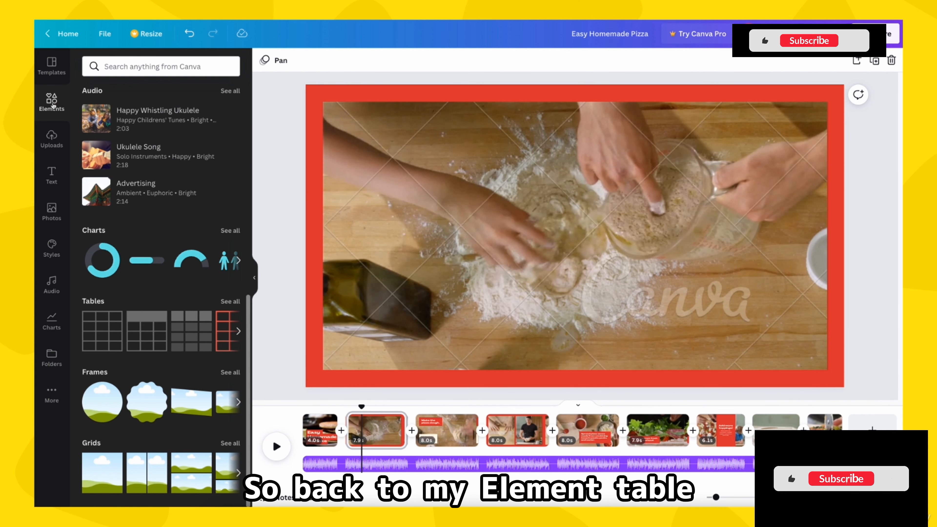
pyautogui.click(148, 66)
pyautogui.write('pancake recipe')
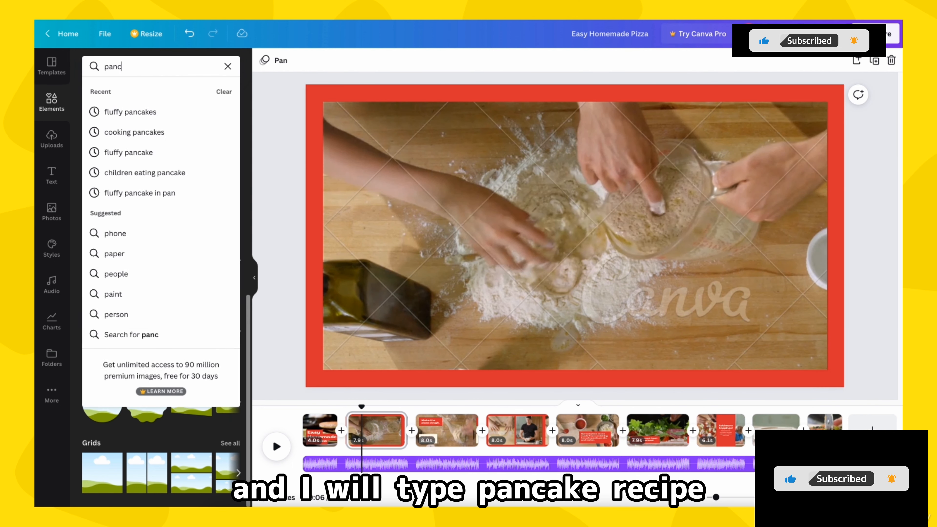
pyautogui.press('Return')
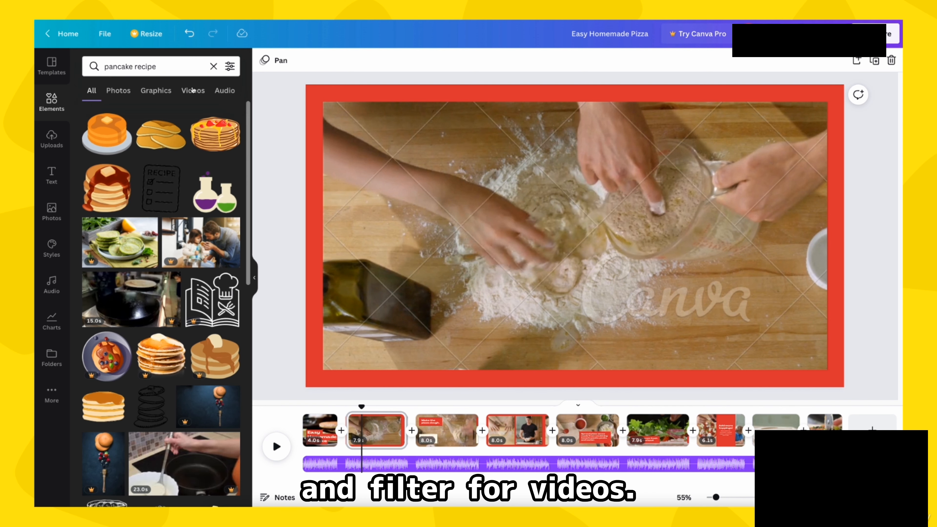
pyautogui.click(193, 90)
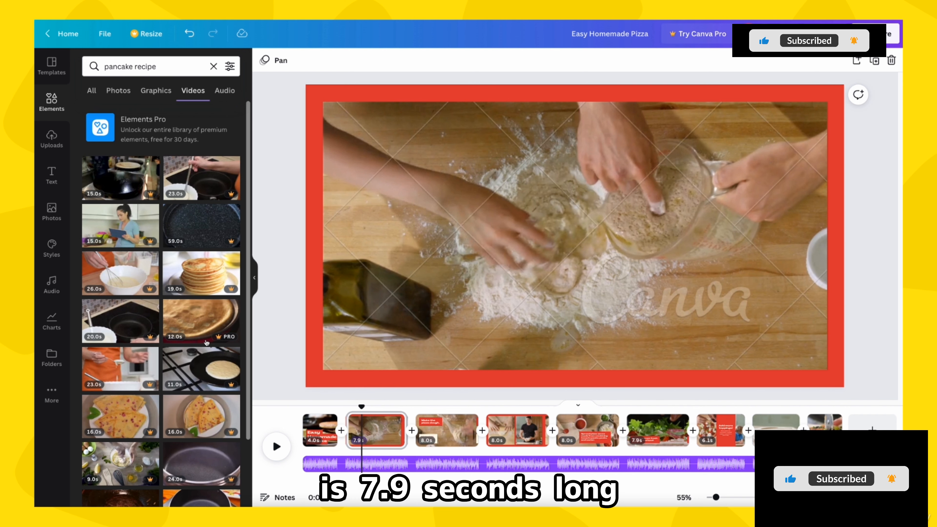
# Step: Add the 12.0 s clip of milk poured onto flour from the video results to the second page
pyautogui.scroll(-5, 166, 265)
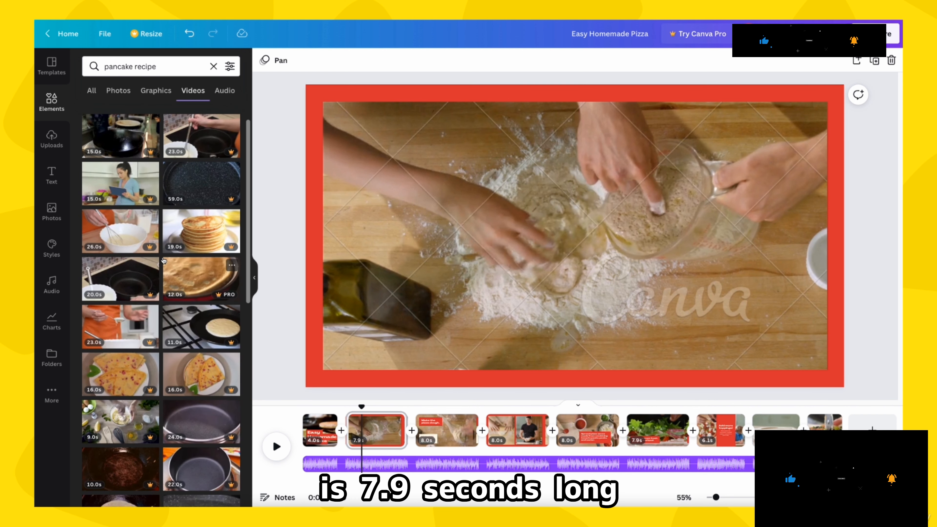
pyautogui.scroll(-3, 164, 261)
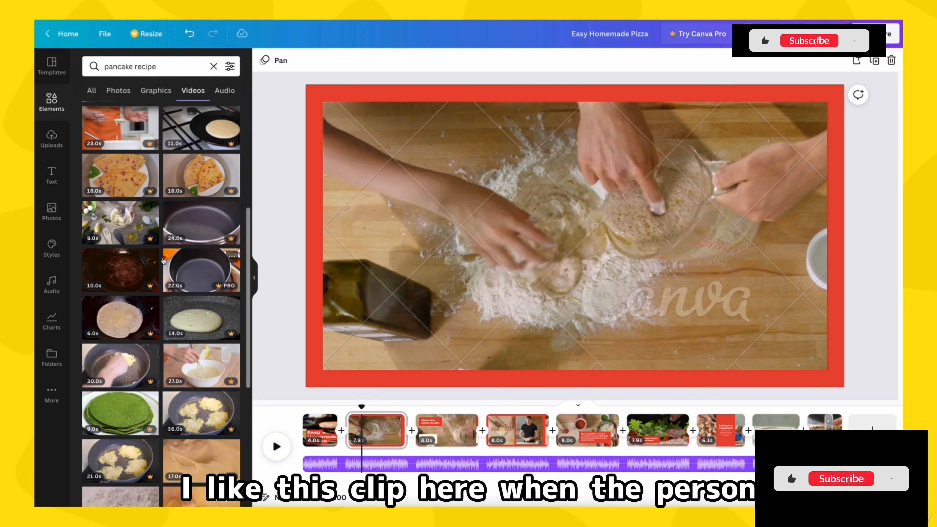
pyautogui.scroll(-2, 163, 261)
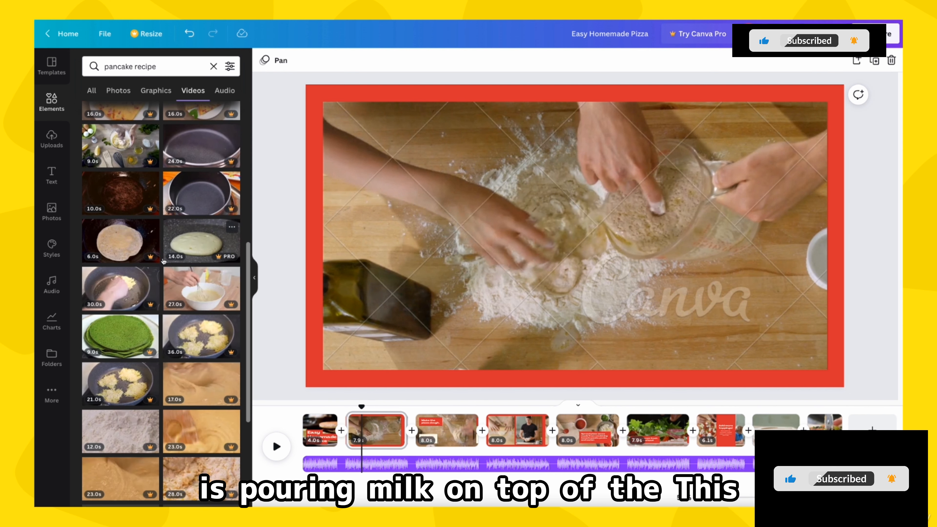
pyautogui.scroll(-1, 164, 260)
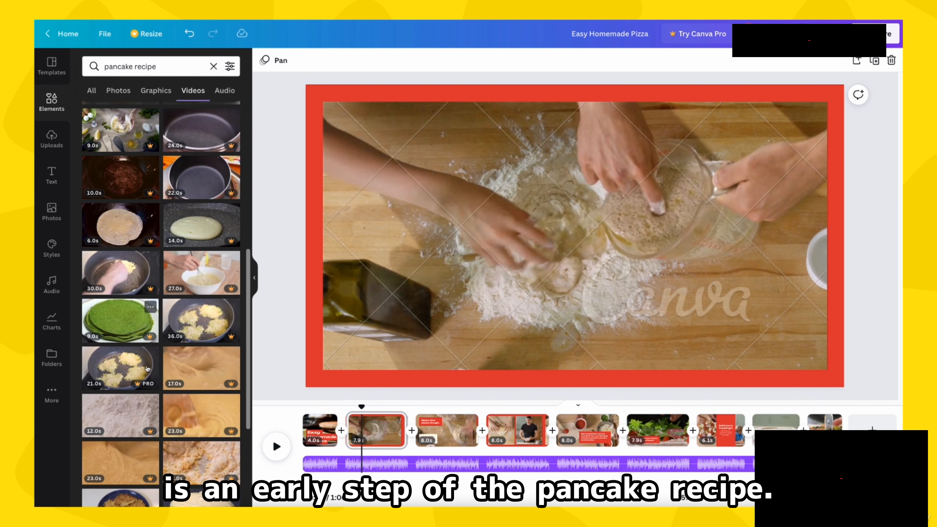
pyautogui.click(124, 414)
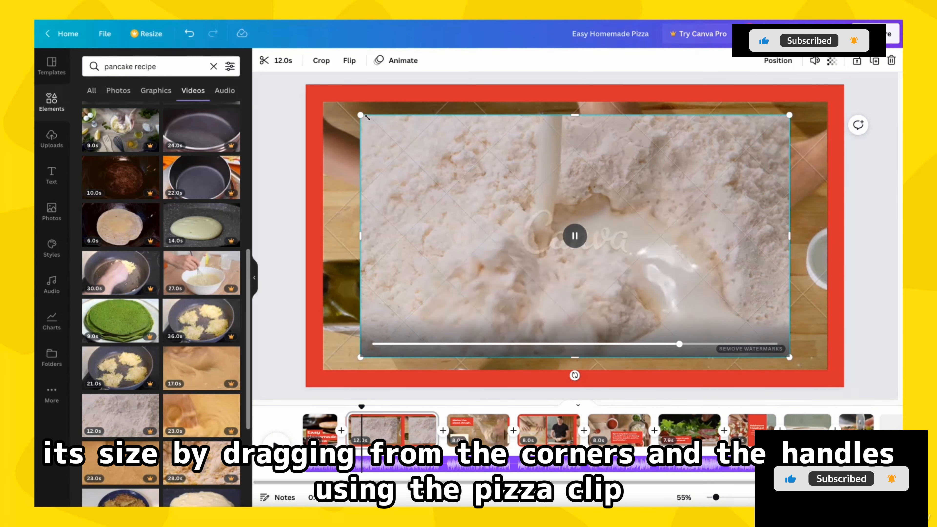
# Step: Resize and align the milk-and-flour clip so it exactly covers the pizza dough clip inside the red border
pyautogui.moveTo(360, 115); pyautogui.dragTo(336, 102)
pyautogui.moveTo(781, 358); pyautogui.dragTo(803, 371)
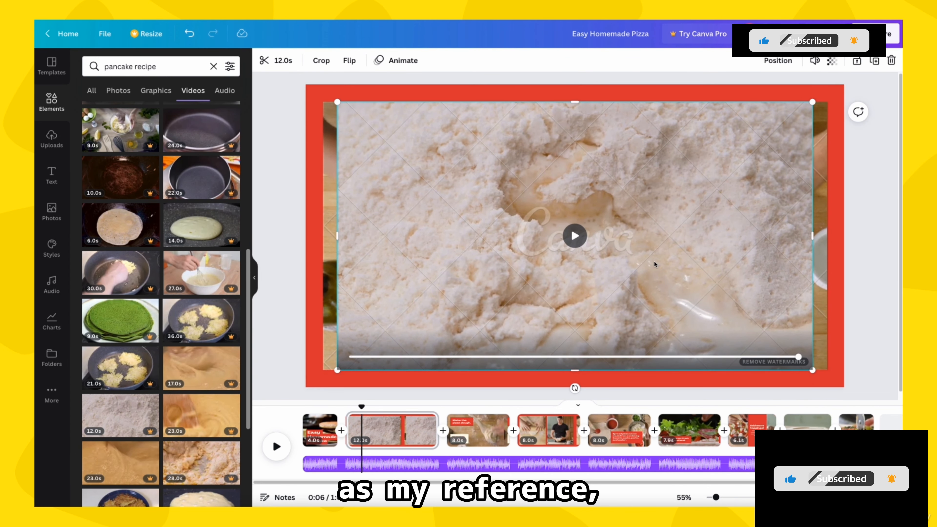
pyautogui.moveTo(652, 263); pyautogui.dragTo(639, 262)
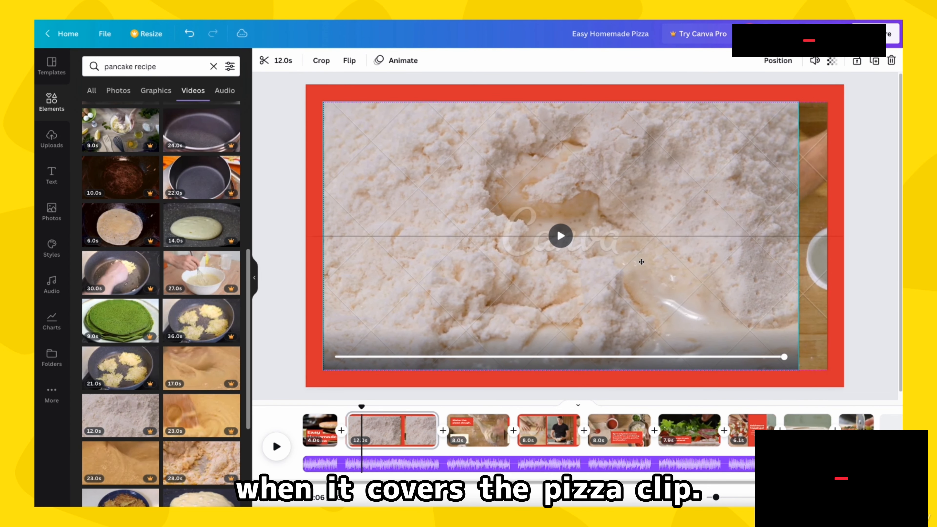
pyautogui.moveTo(797, 235); pyautogui.dragTo(825, 236)
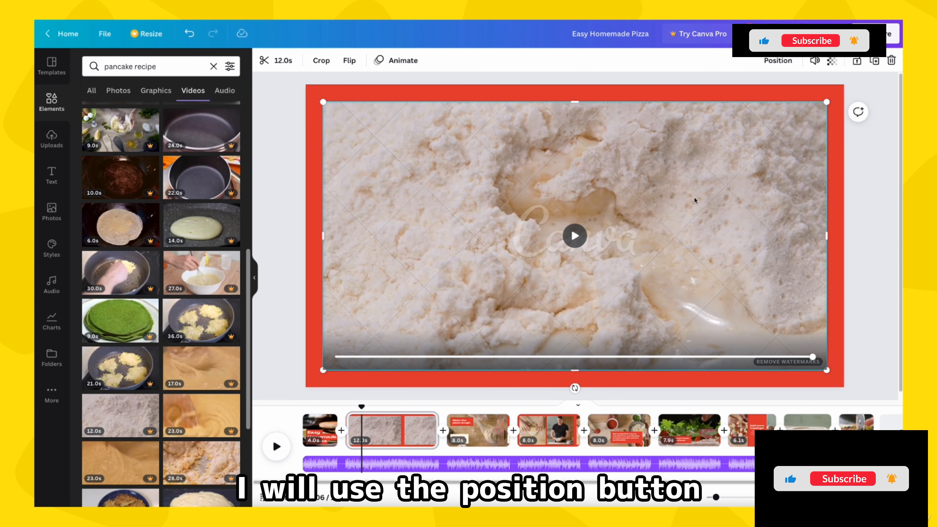
# Step: Send the milk-and-flour clip backward behind the pizza dough clip and delete the pizza dough clip
pyautogui.click(781, 62)
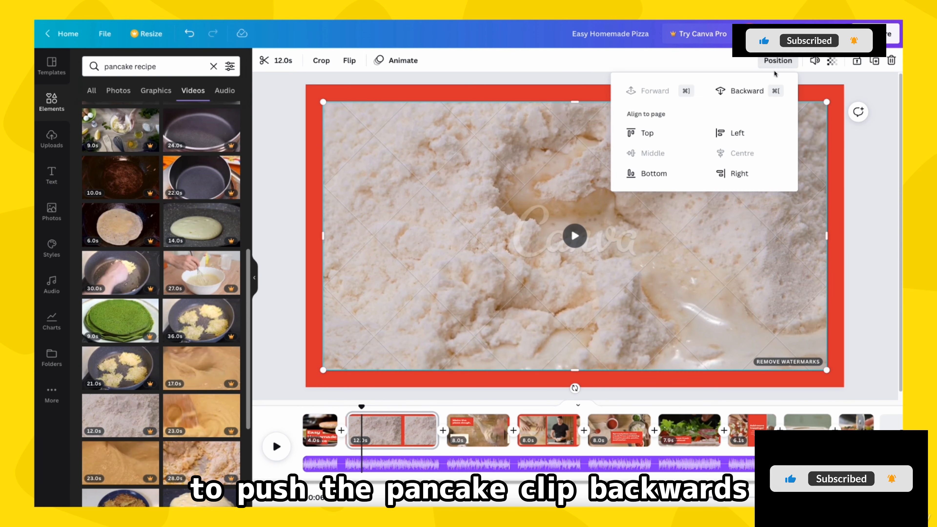
pyautogui.click(745, 91)
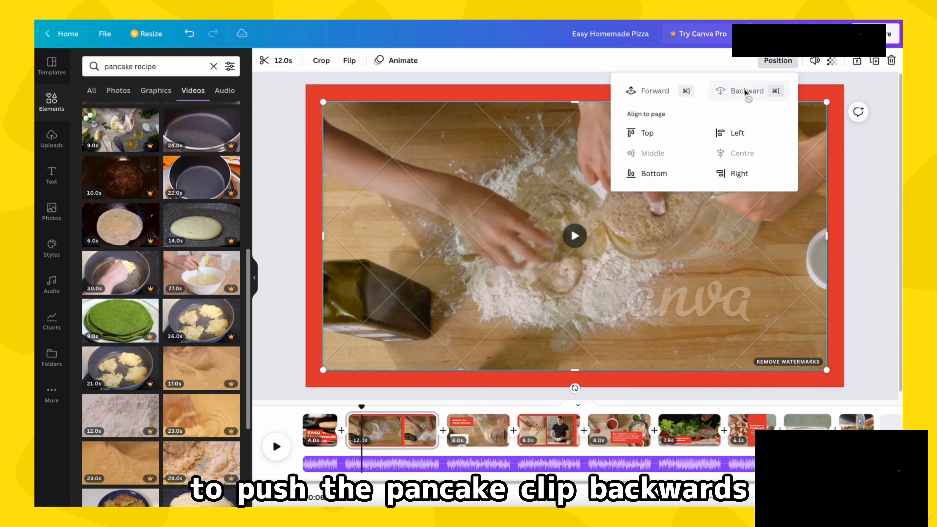
pyautogui.click(692, 231)
pyautogui.press('Delete')
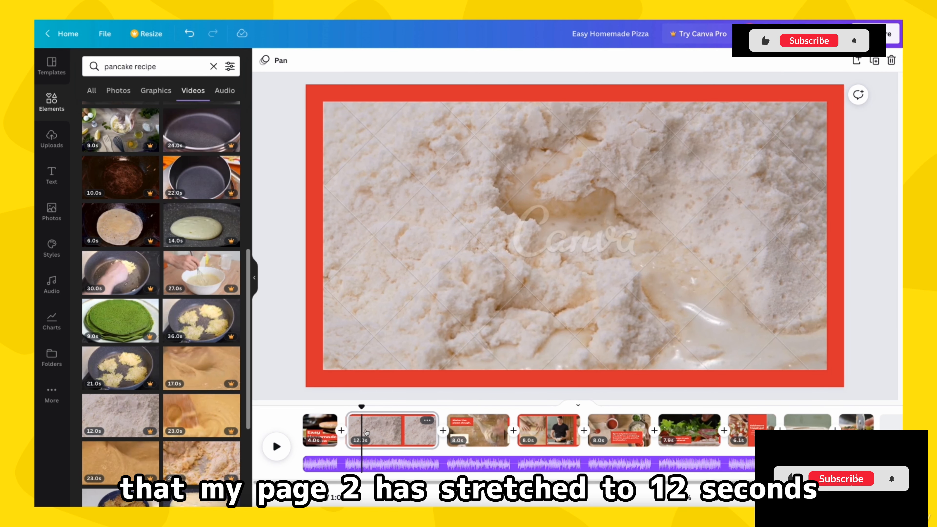
# Step: Try shortening the second page to 8.0 s by trimming its end, and undo the trim
pyautogui.moveTo(362, 407); pyautogui.dragTo(379, 407)
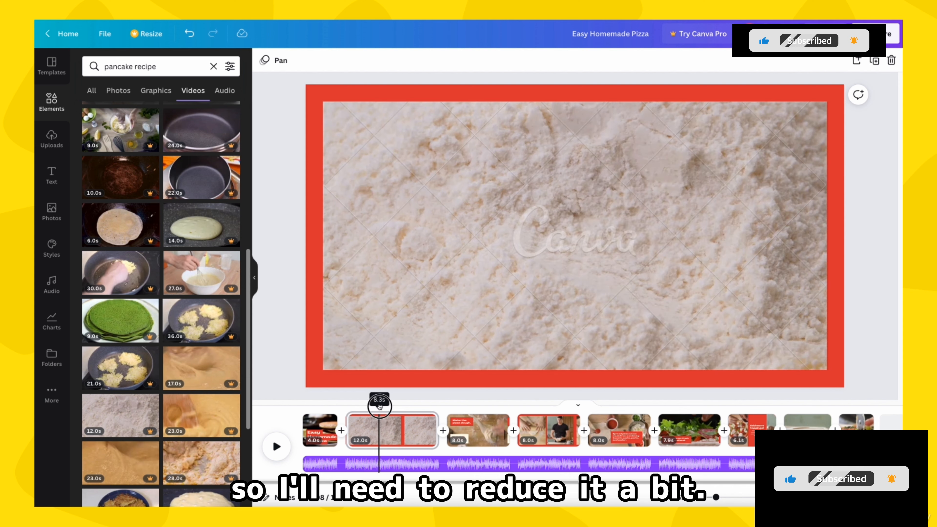
pyautogui.moveTo(355, 442); pyautogui.dragTo(364, 442)
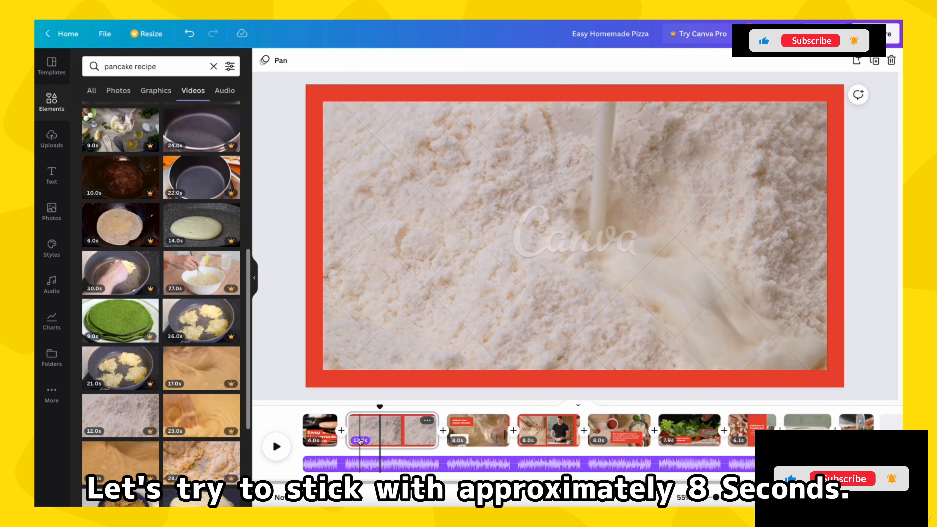
pyautogui.click(429, 432)
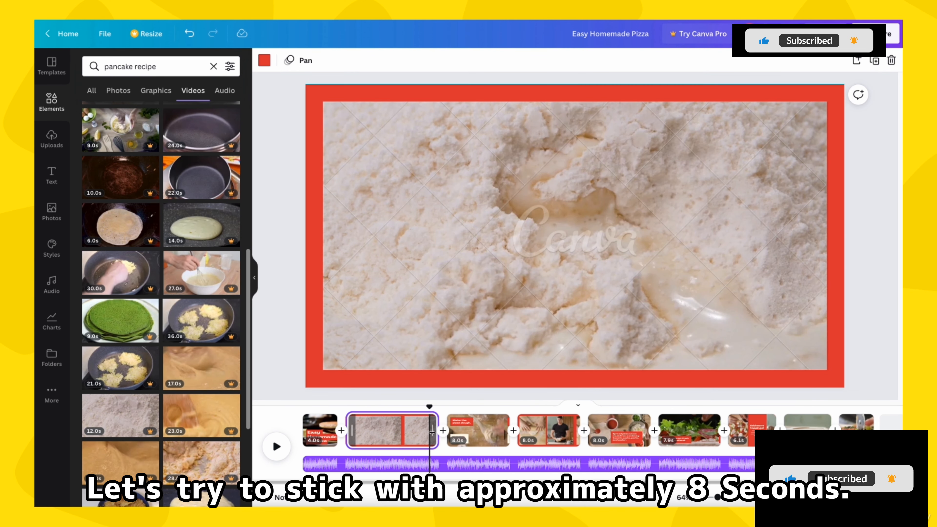
pyautogui.moveTo(430, 432); pyautogui.dragTo(400, 433)
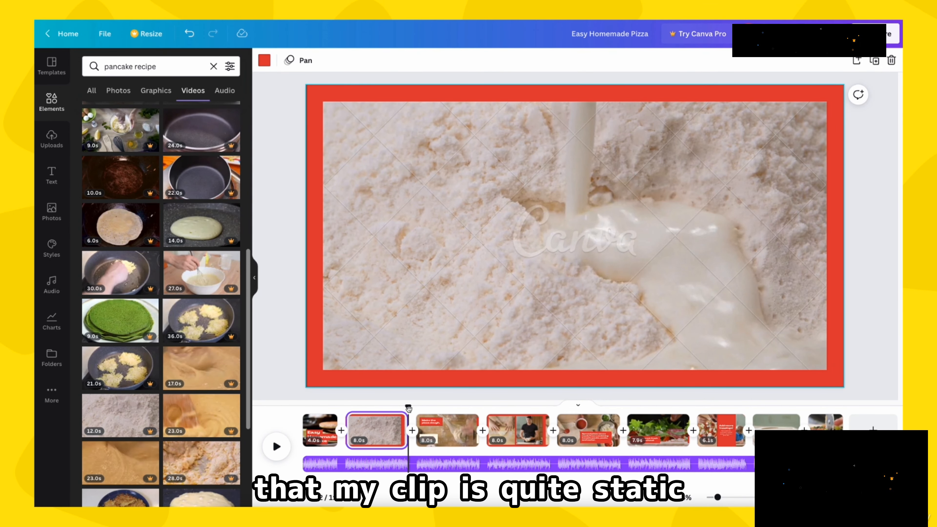
pyautogui.moveTo(407, 406); pyautogui.dragTo(372, 416)
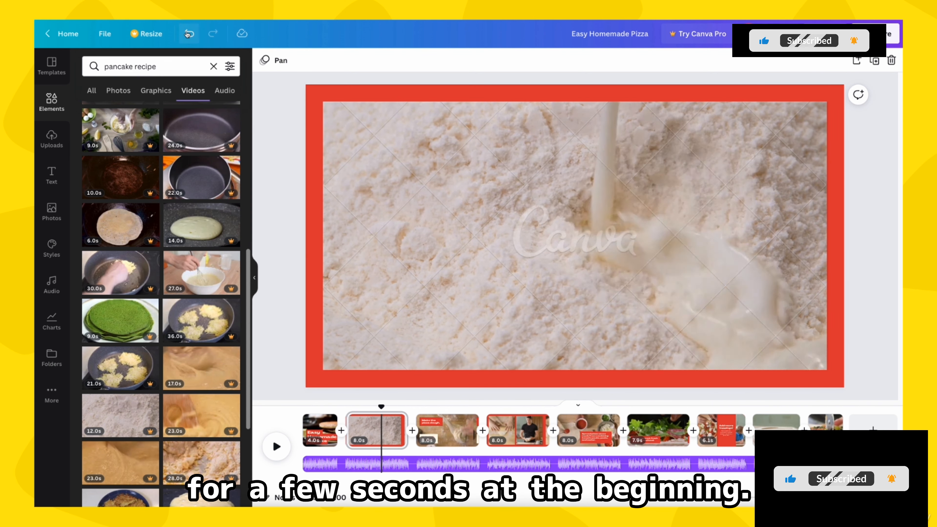
pyautogui.hotkey('ctrl', 'z')
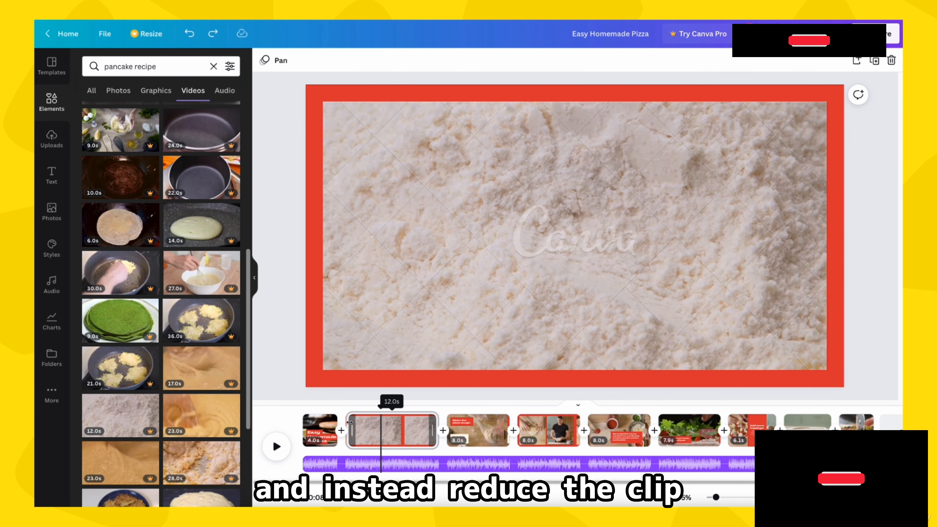
# Step: Shorten the second page by trimming the beginning of its milk-and-flour clip
pyautogui.moveTo(351, 424); pyautogui.dragTo(412, 425)
pyautogui.click(412, 425)
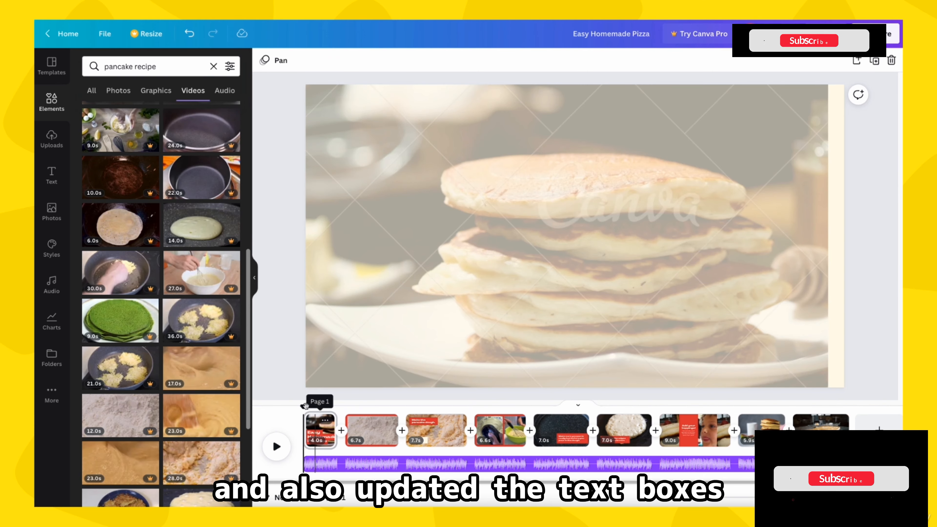
# Step: Preview the edited pancake video by scrubbing the first pages, playing from the start and checking the cuts between clips
pyautogui.moveTo(305, 405); pyautogui.dragTo(422, 411)
pyautogui.moveTo(464, 416); pyautogui.dragTo(307, 425)
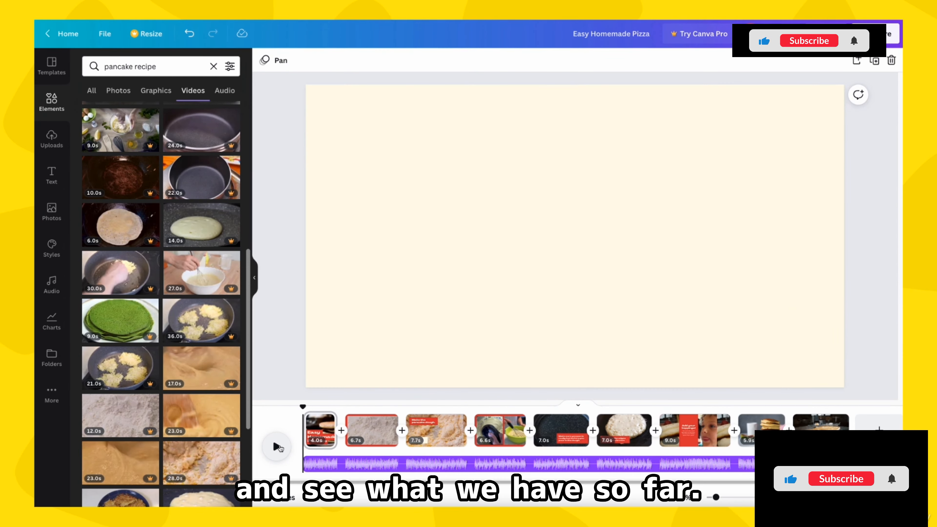
pyautogui.click(277, 446)
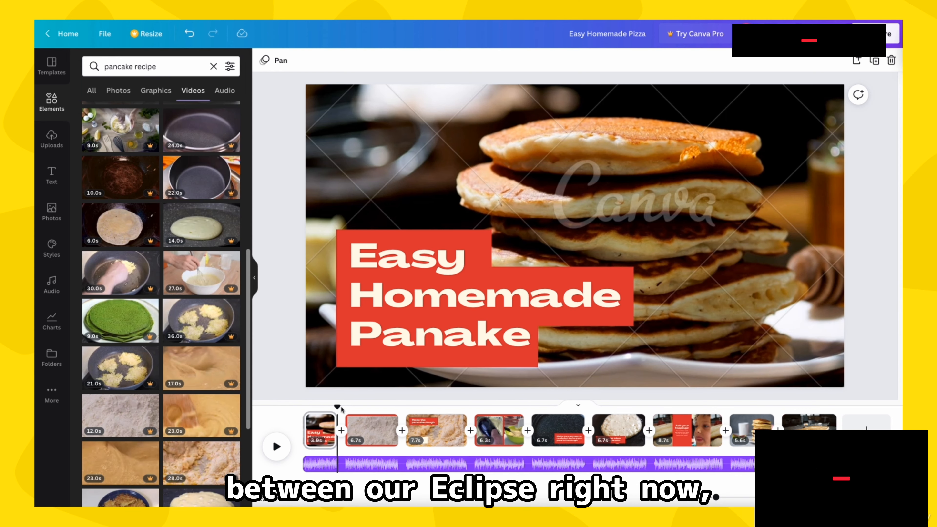
pyautogui.moveTo(337, 407); pyautogui.dragTo(417, 406)
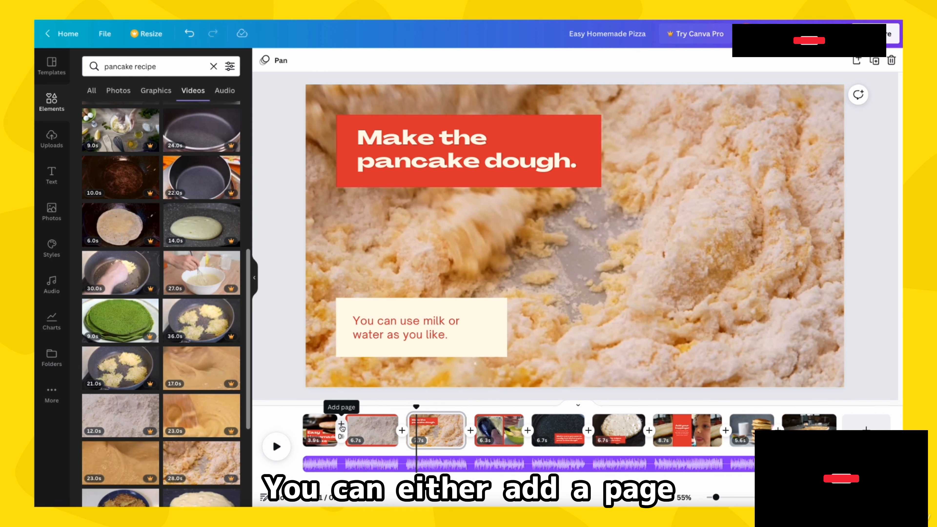
# Step: Add a rightward Slide transition of 0.3 seconds after the first page and apply it between all pages
pyautogui.click(341, 436)
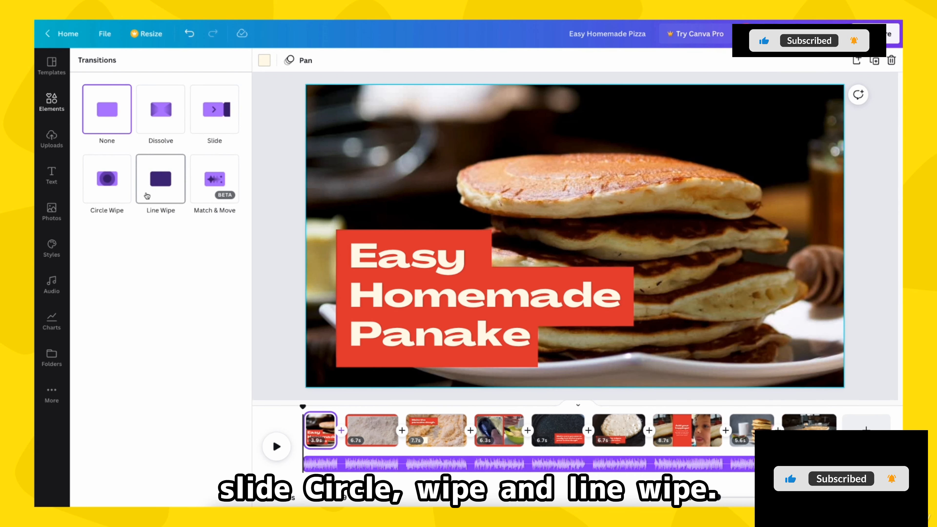
pyautogui.click(227, 113)
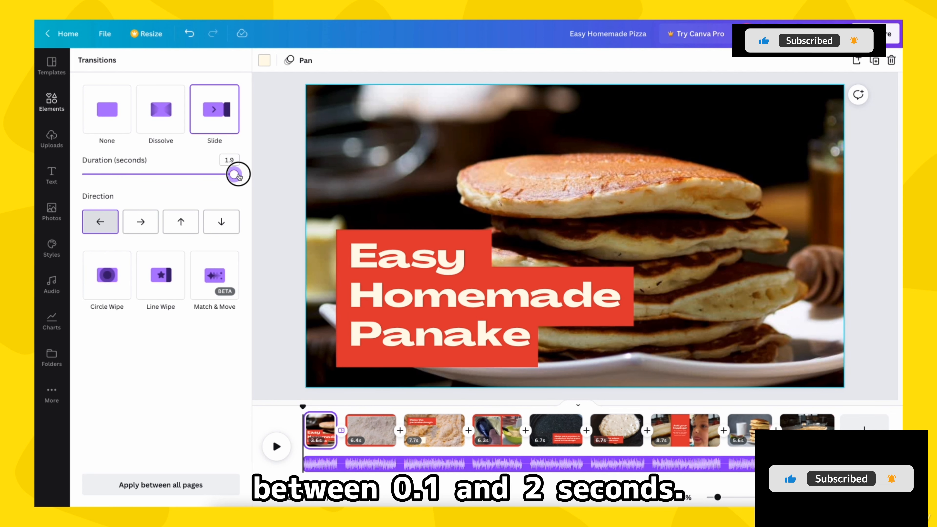
pyautogui.moveTo(239, 177); pyautogui.dragTo(122, 174)
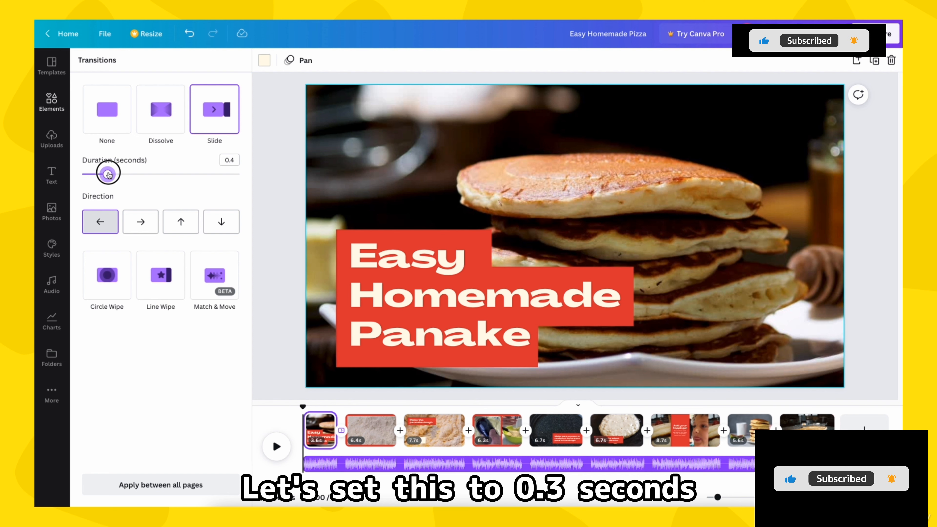
pyautogui.moveTo(108, 174); pyautogui.dragTo(106, 174)
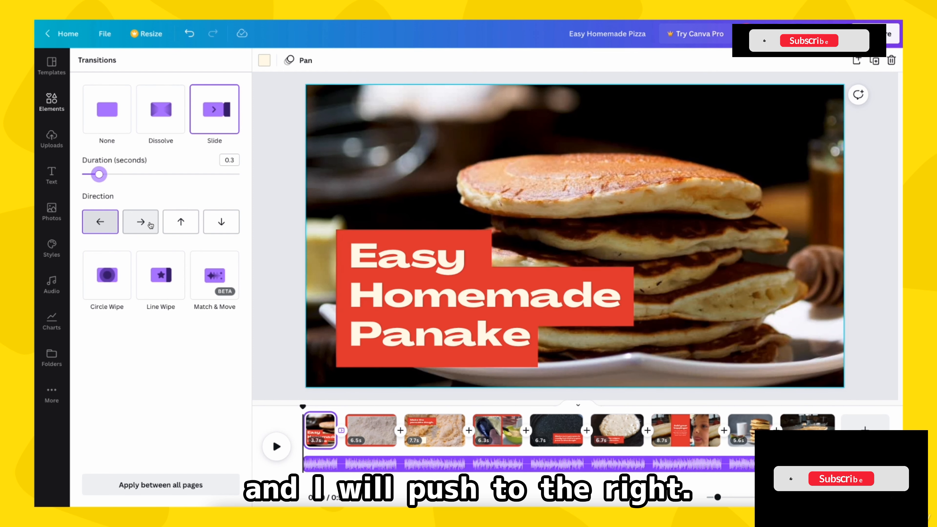
pyautogui.click(150, 226)
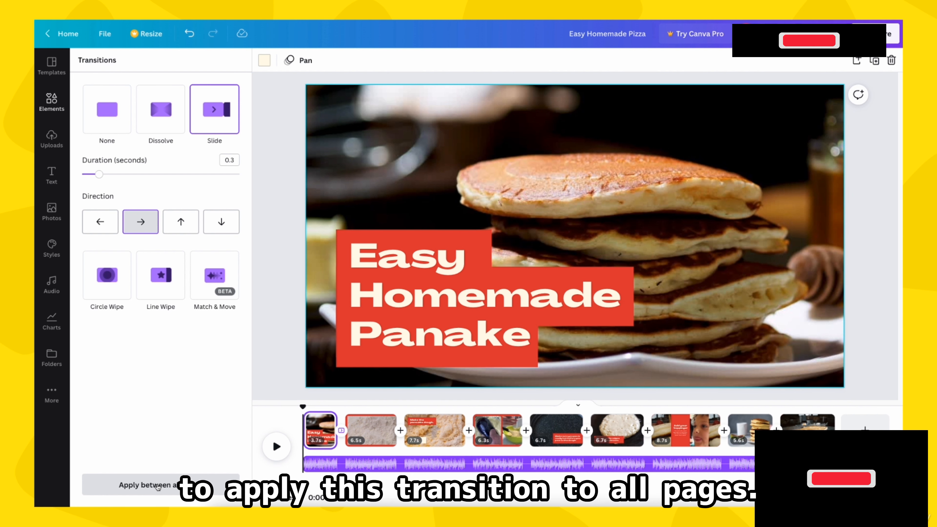
pyautogui.click(158, 486)
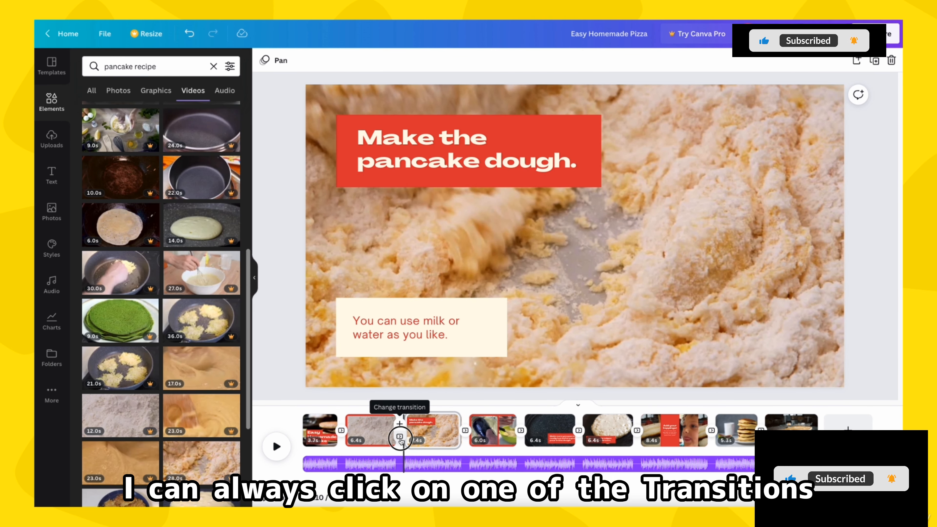
# Step: Change the Slide transition between the second and third pages to move left
pyautogui.click(400, 437)
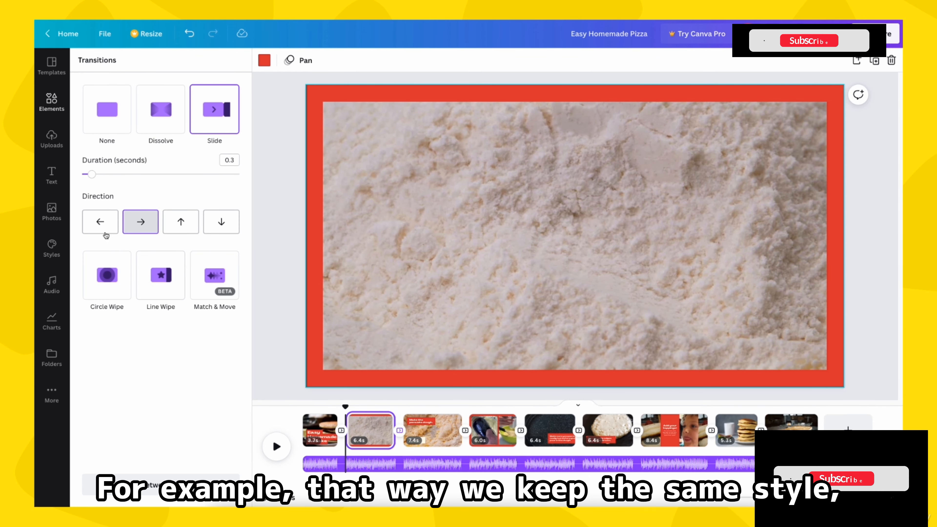
pyautogui.click(98, 222)
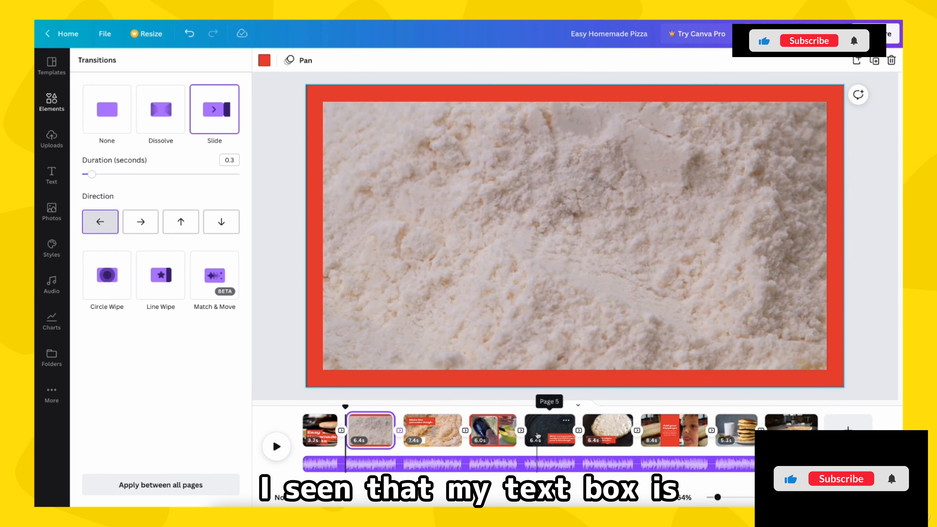
# Step: Move the hot-pan text box on page 5 to the frame's lower-left area and scale it down to a 35.9 font size
pyautogui.click(537, 435)
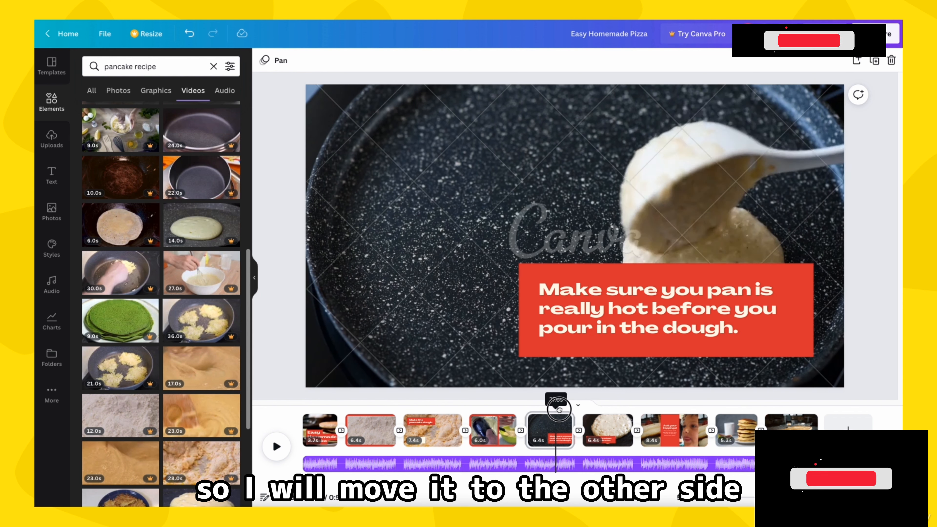
pyautogui.click(568, 294)
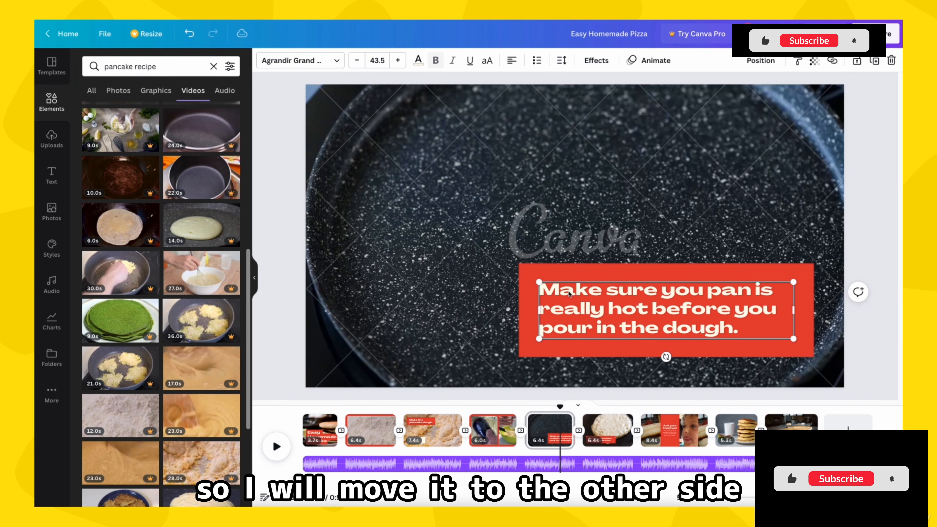
pyautogui.keyDown('shift'); pyautogui.click(552, 270); pyautogui.keyUp('shift')
pyautogui.moveTo(546, 271); pyautogui.dragTo(371, 272)
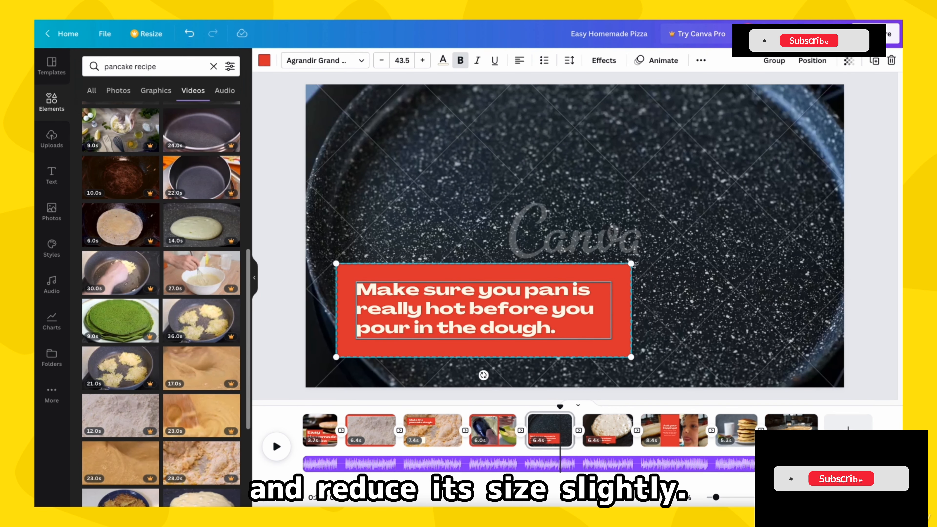
pyautogui.moveTo(631, 264); pyautogui.dragTo(579, 280)
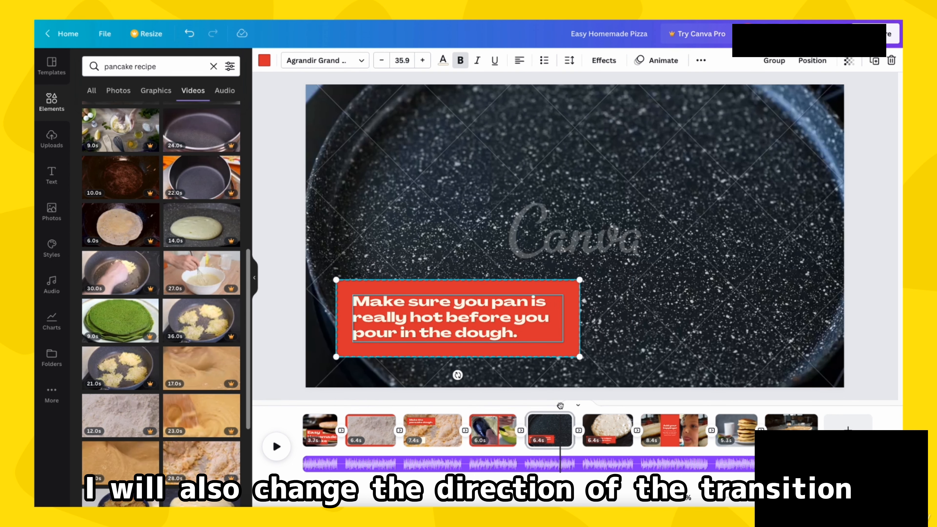
# Step: Change the Slide transition between pages 6 and 7 to move left
pyautogui.moveTo(560, 405); pyautogui.dragTo(631, 414)
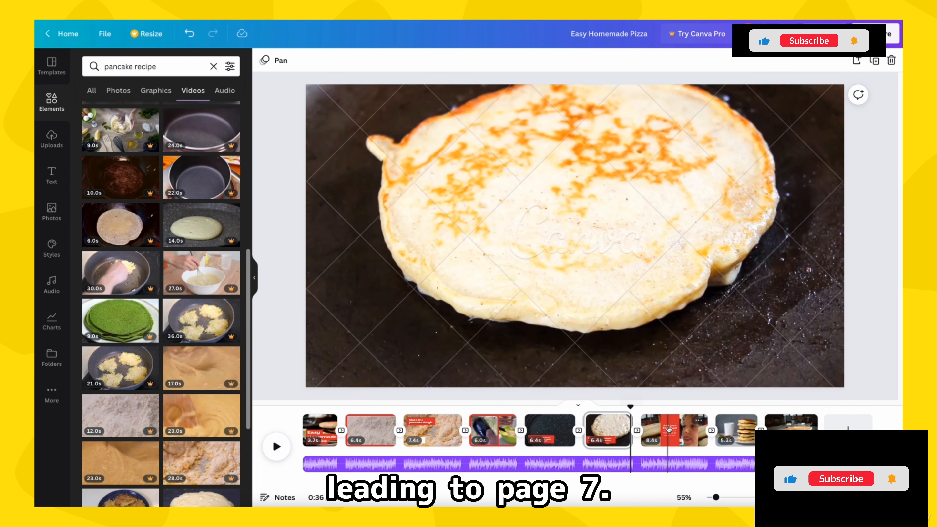
pyautogui.moveTo(639, 434)
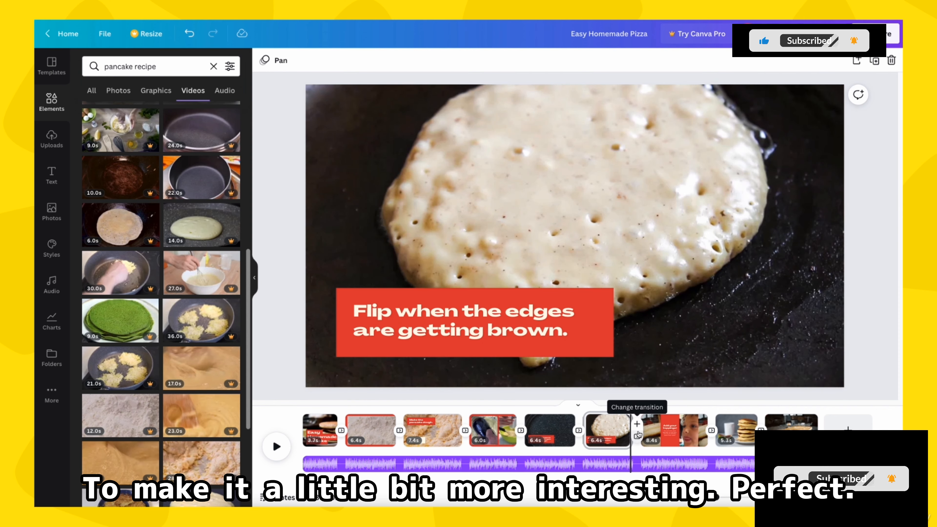
pyautogui.click(637, 437)
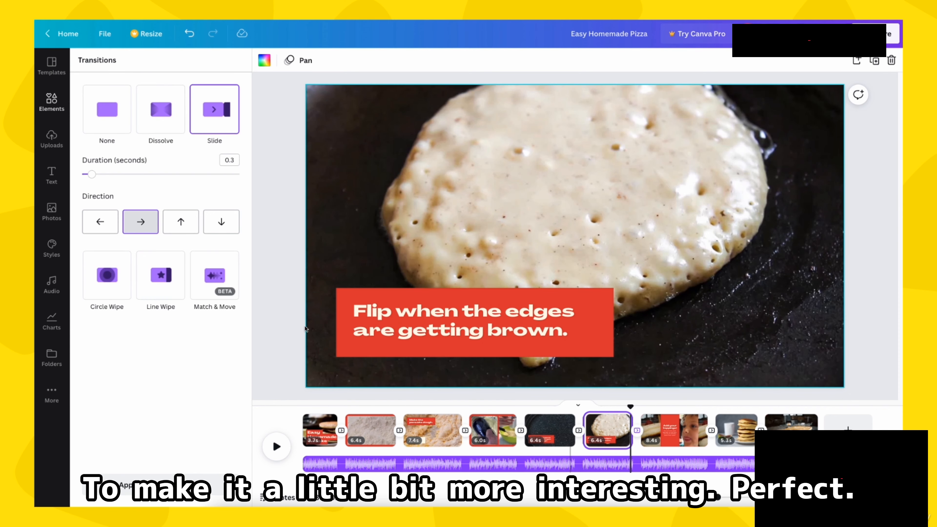
pyautogui.click(97, 232)
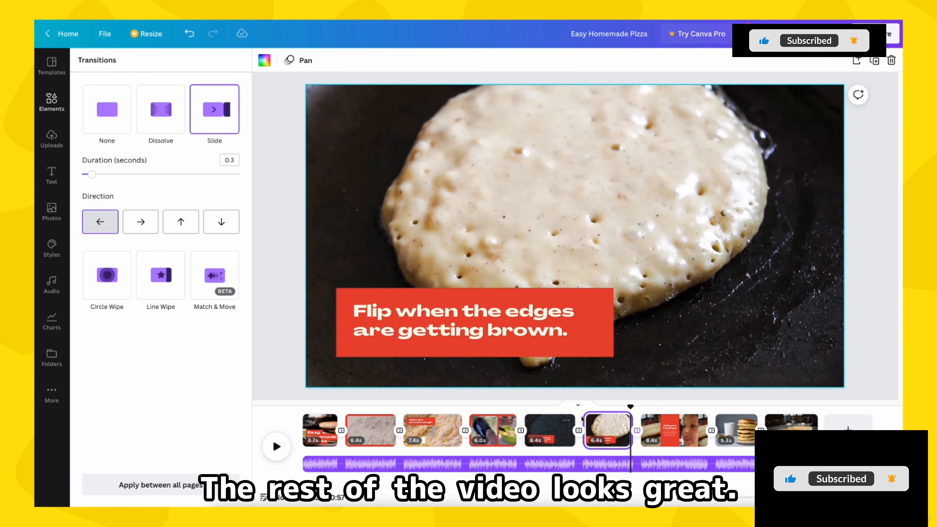
# Step: Review the video through to the final page and check how the music ends
pyautogui.moveTo(631, 405); pyautogui.dragTo(803, 420)
pyautogui.press('space')
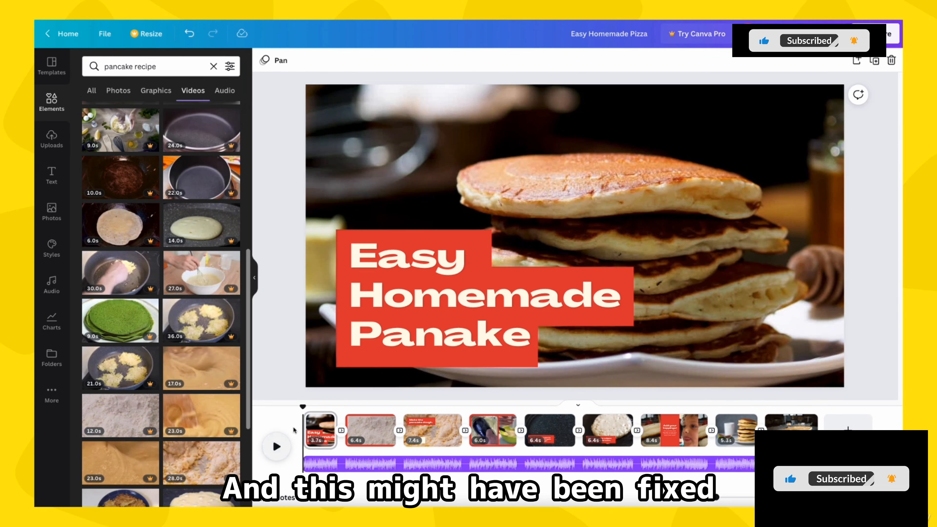
pyautogui.moveTo(301, 407); pyautogui.dragTo(807, 450)
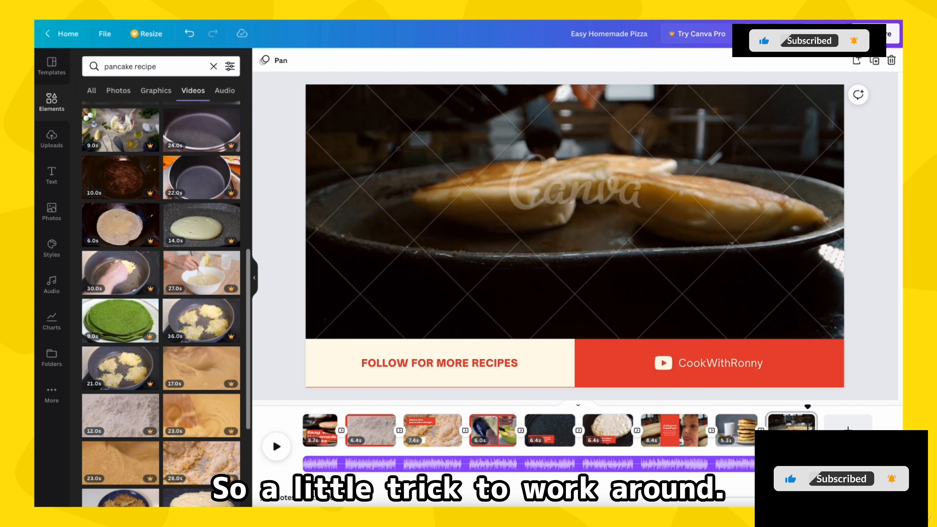
# Step: Adjust the audio track by sliding the music earlier so that its ending lines up with the end of the video
pyautogui.click(807, 463)
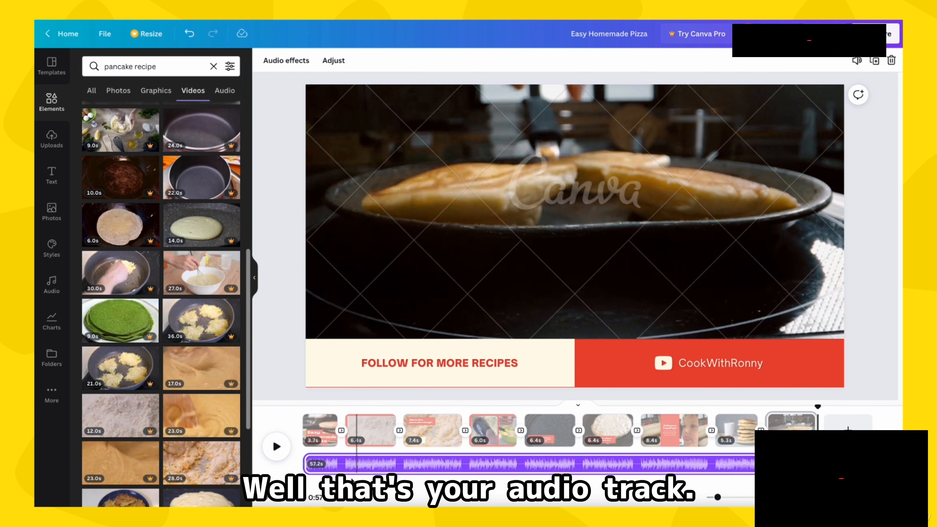
pyautogui.click(348, 468)
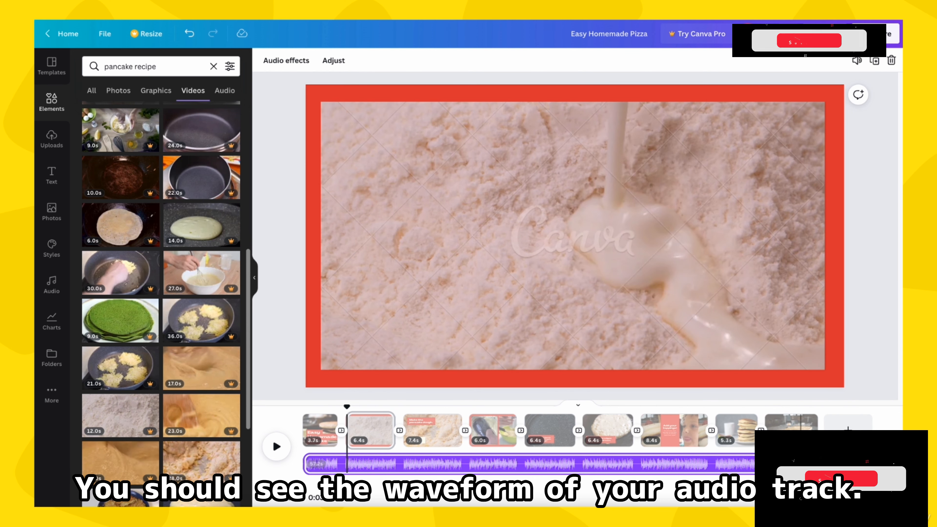
pyautogui.click(808, 464)
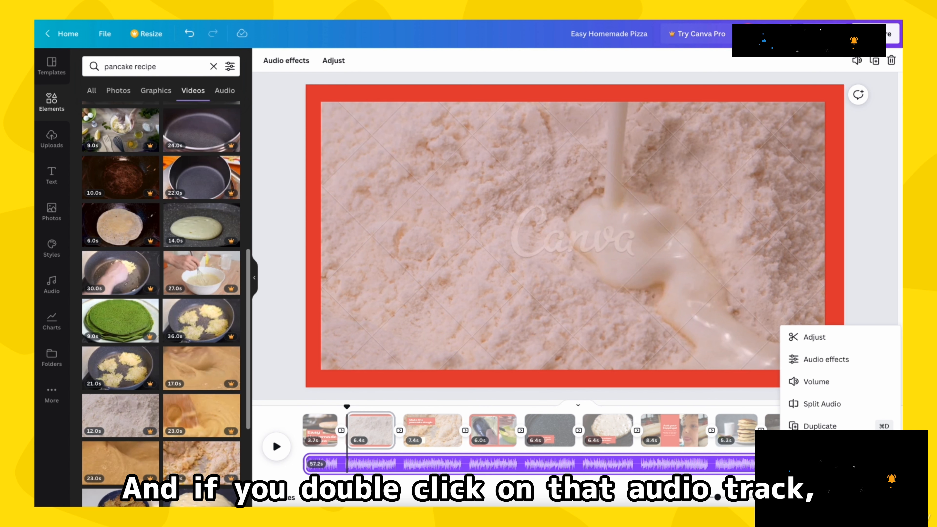
pyautogui.doubleClick(729, 465)
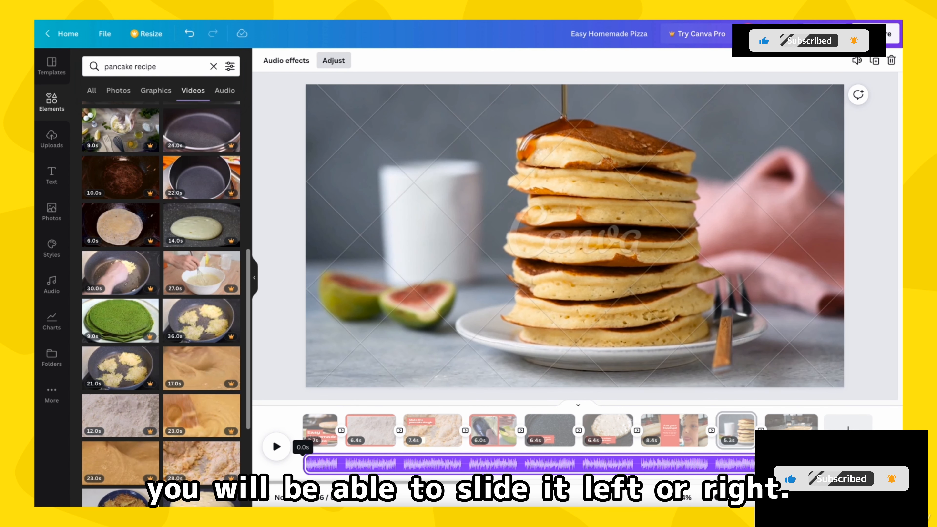
pyautogui.moveTo(760, 467); pyautogui.dragTo(177, 482)
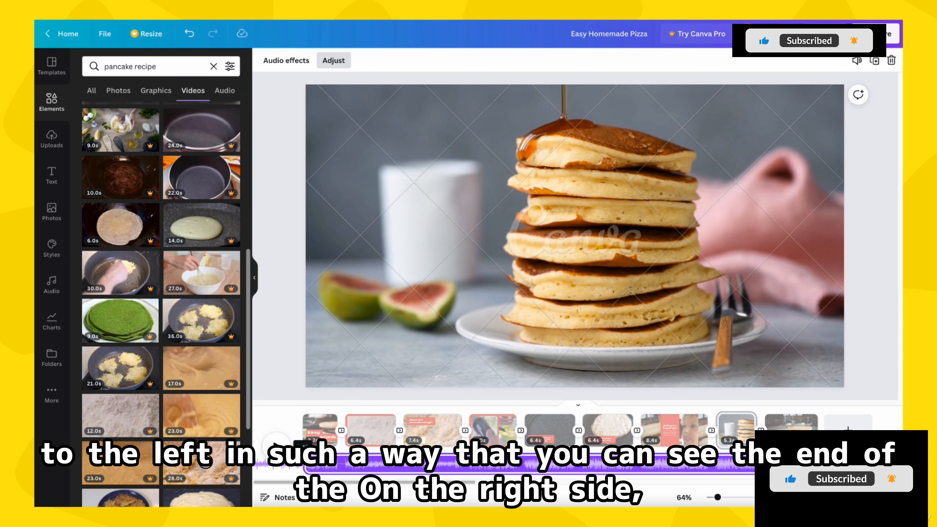
# Step: Play the end and the first few seconds of the video to check the adjusted audio
pyautogui.click(795, 399)
pyautogui.press('space')
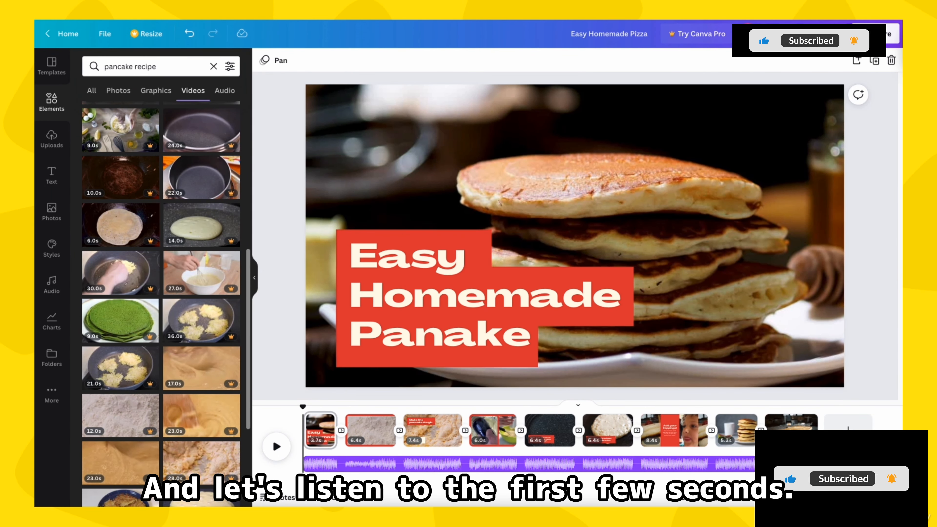
pyautogui.click(276, 447)
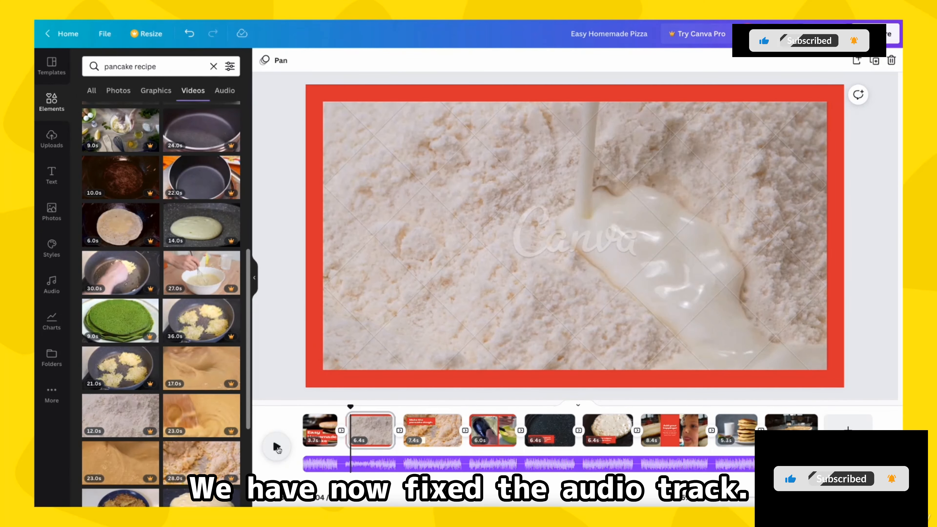
pyautogui.click(276, 447)
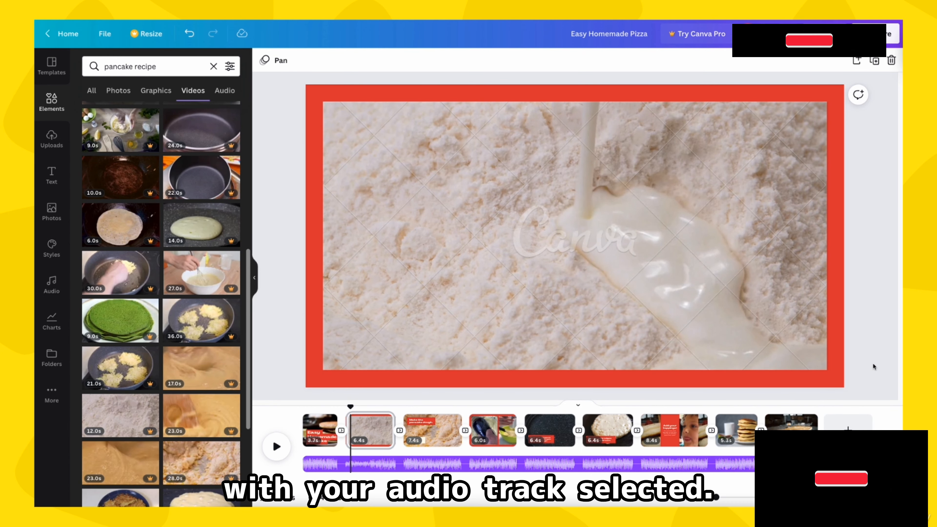
# Step: Set the audio track's volume to 100 and duplicate the track
pyautogui.click(683, 467)
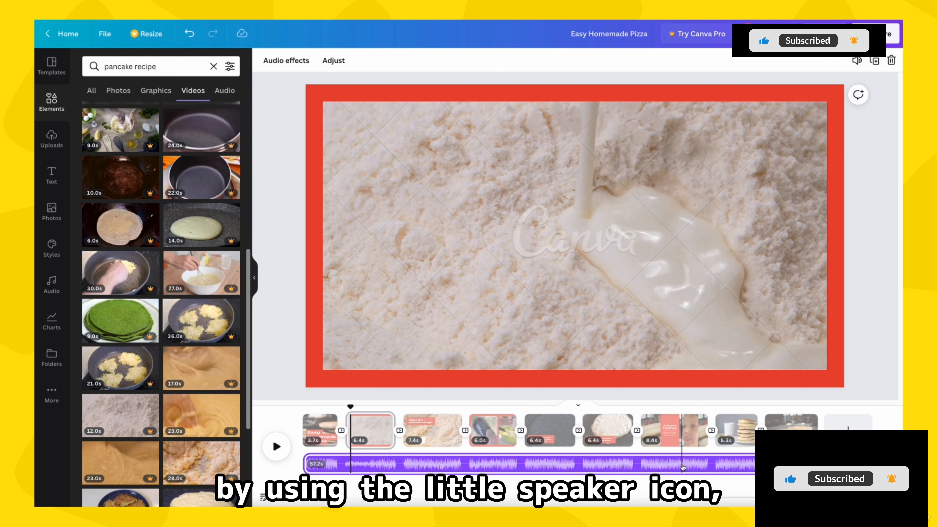
pyautogui.click(855, 61)
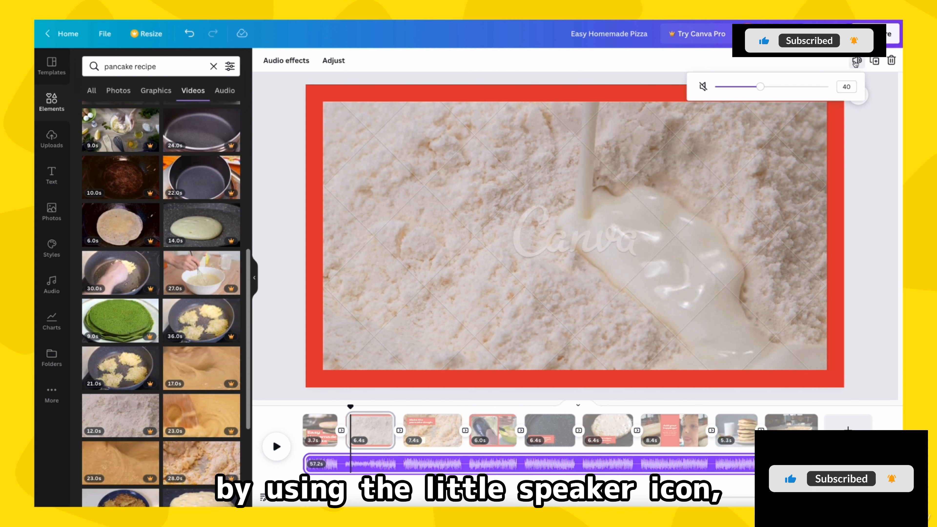
pyautogui.moveTo(755, 90); pyautogui.dragTo(871, 97)
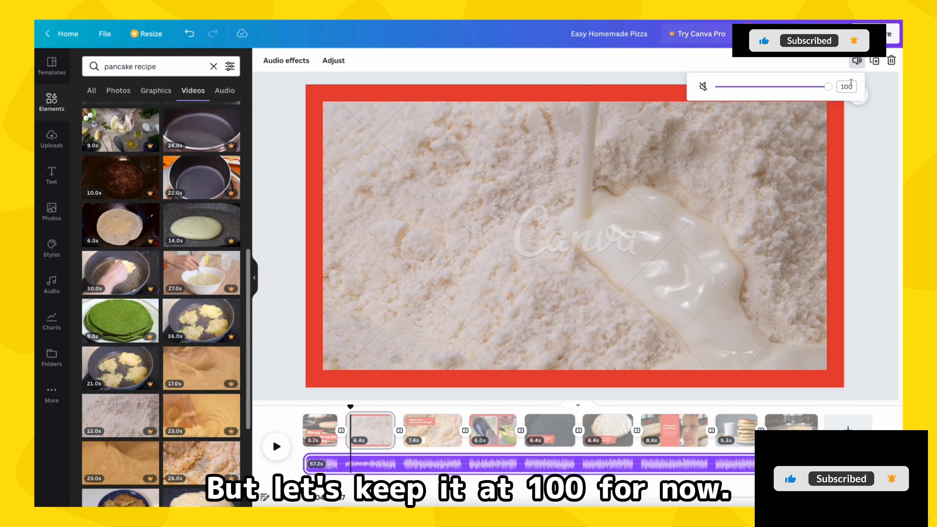
pyautogui.click(852, 348)
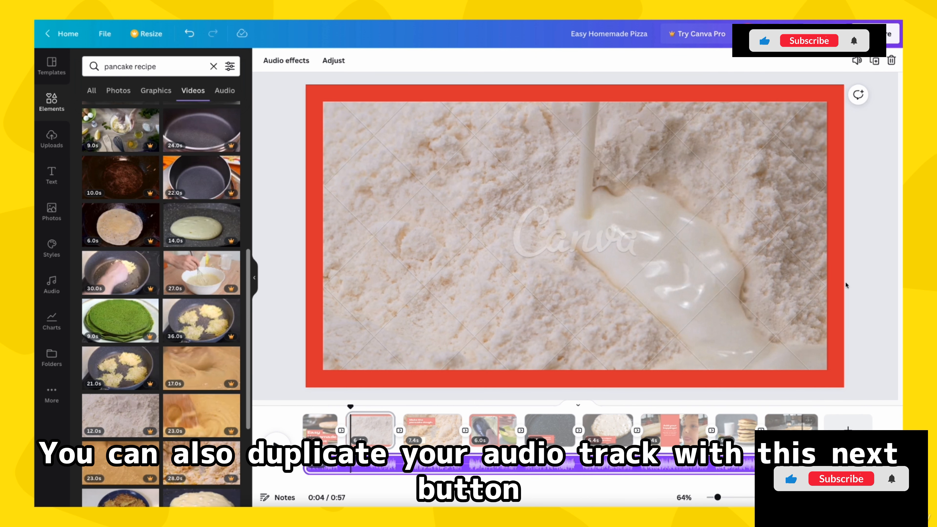
pyautogui.click(876, 62)
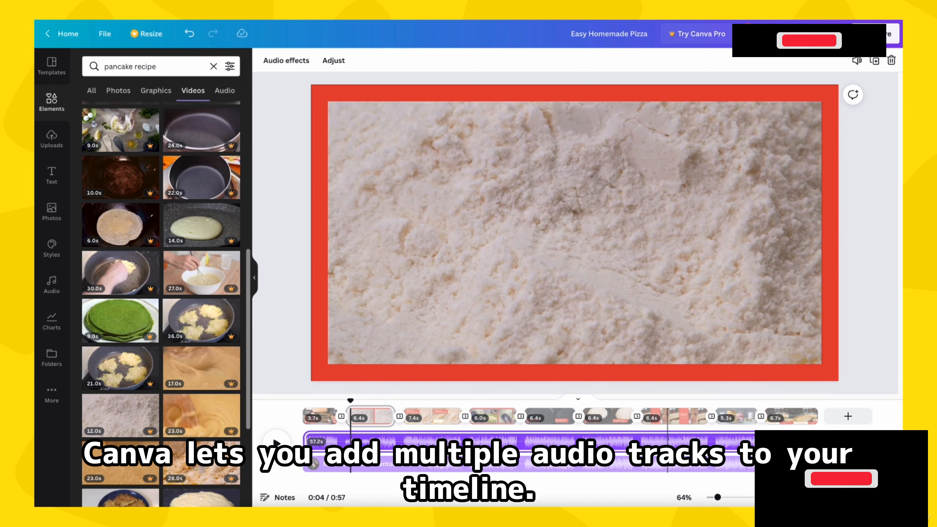
# Step: Delete the duplicate audio track from the timeline
pyautogui.click(665, 468)
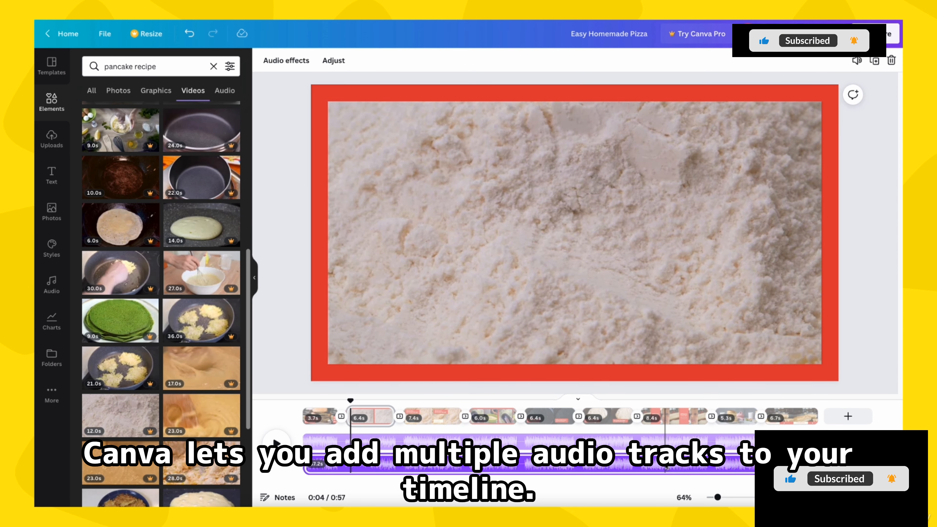
pyautogui.press('Delete')
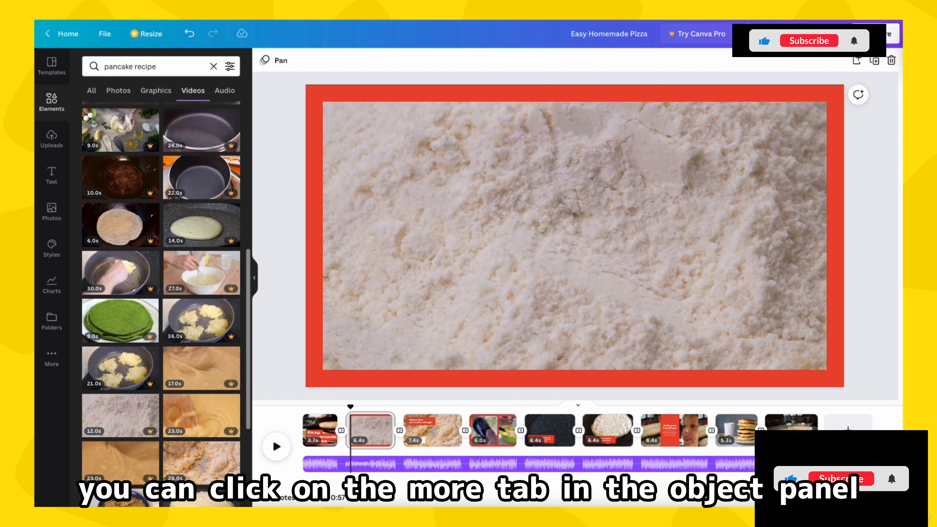
# Step: Open Canva's audio library and browse the tracks in the Happy category
pyautogui.click(52, 357)
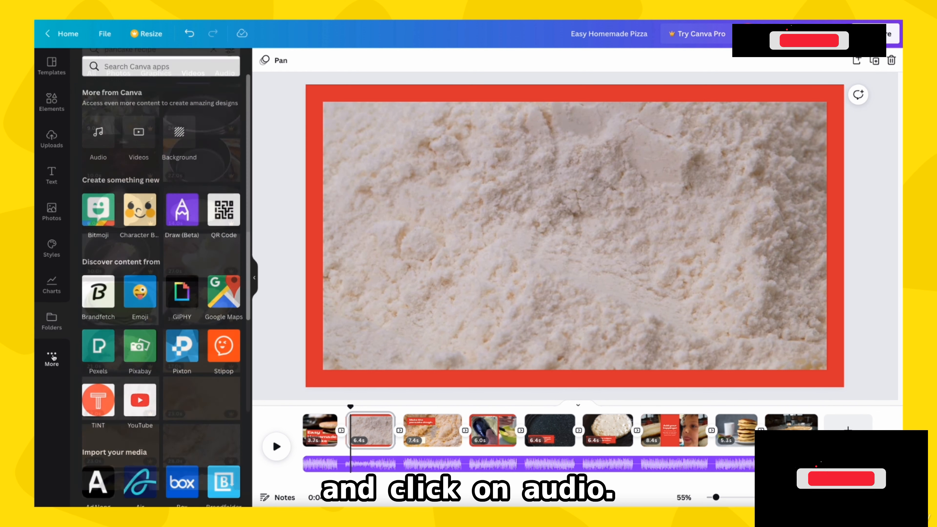
pyautogui.click(106, 141)
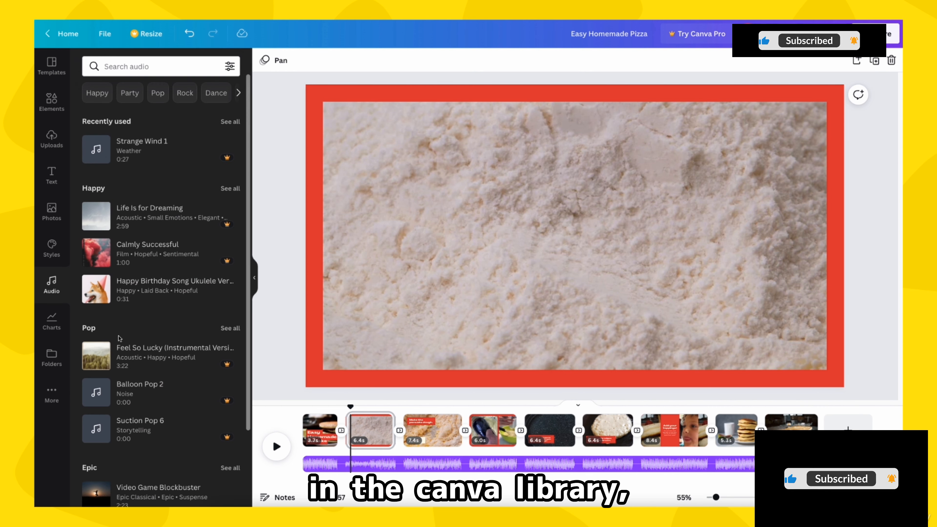
pyautogui.scroll(-5, 119, 332)
pyautogui.scroll(5, 119, 339)
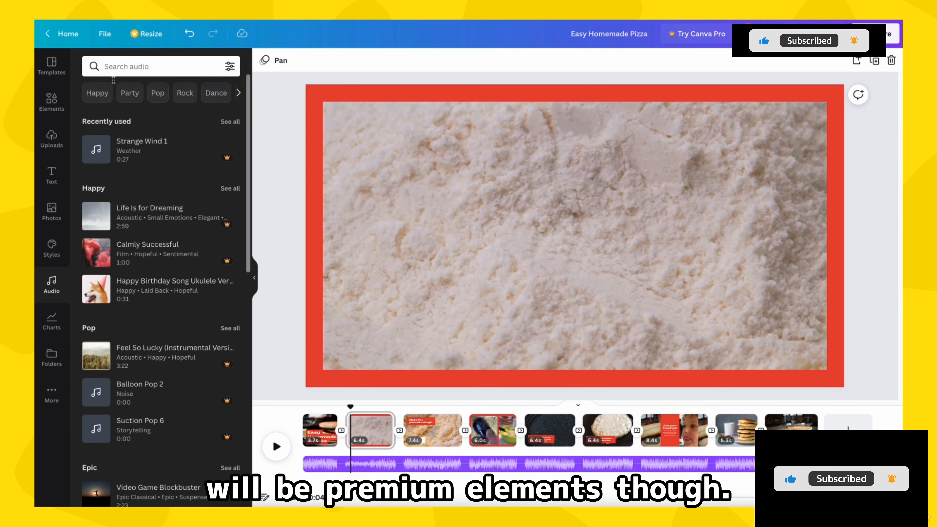
pyautogui.click(97, 93)
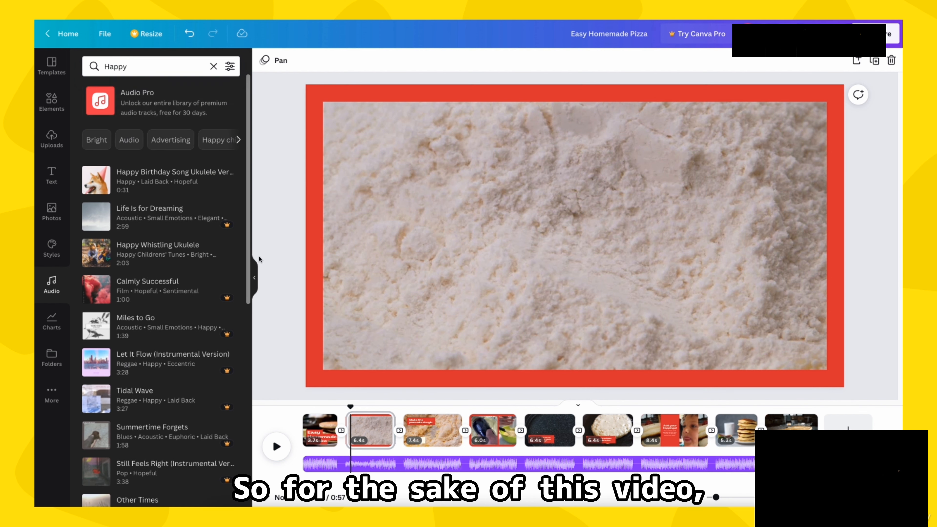
pyautogui.scroll(-1, 229, 229)
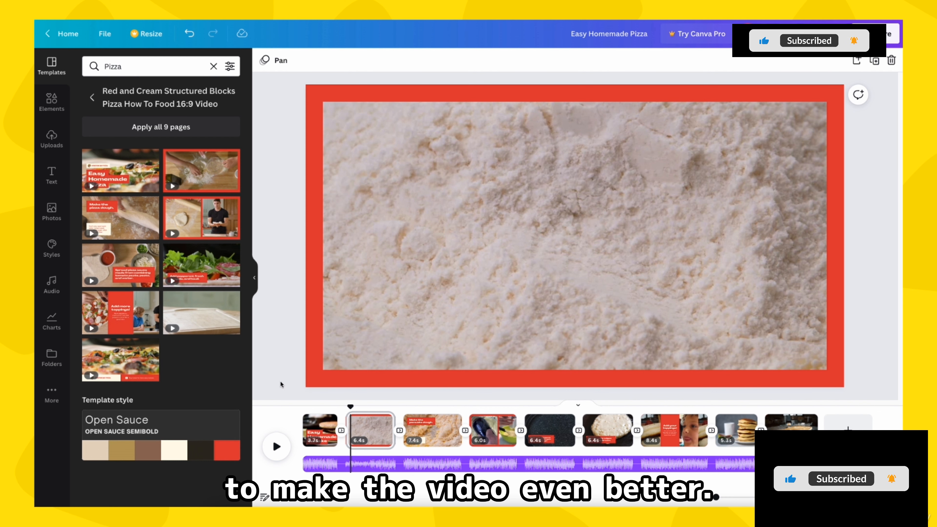
# Step: Recolour the title's red rectangles on the first page to bright pink #FF57C1 and apply the change across all pages
pyautogui.click(317, 381)
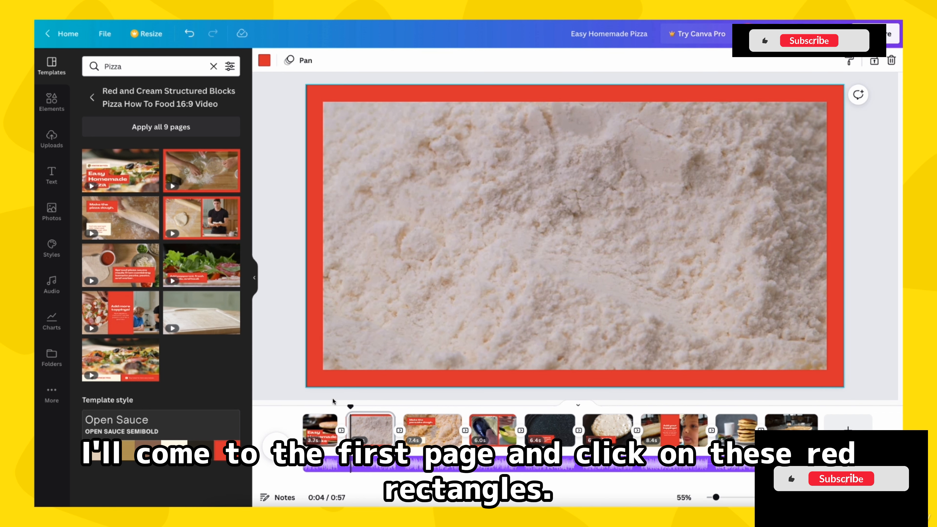
pyautogui.click(327, 433)
pyautogui.click(356, 361)
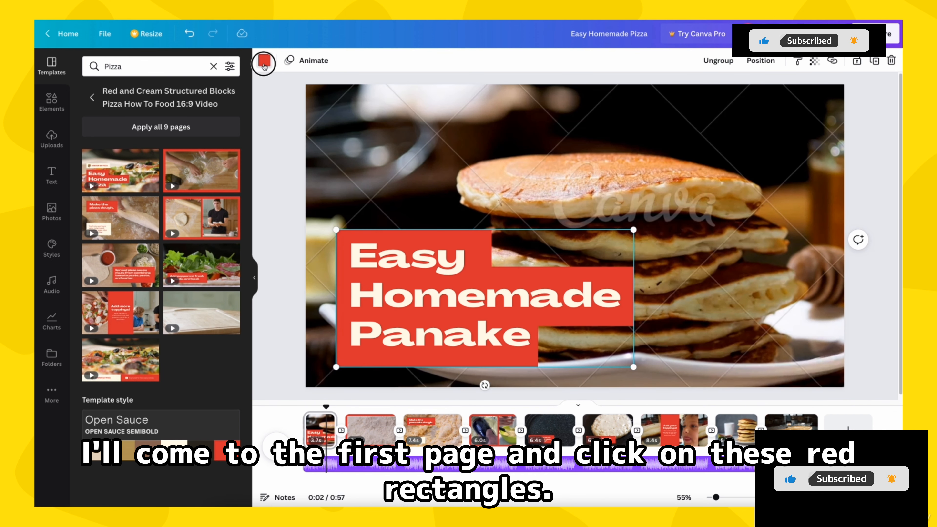
pyautogui.click(264, 61)
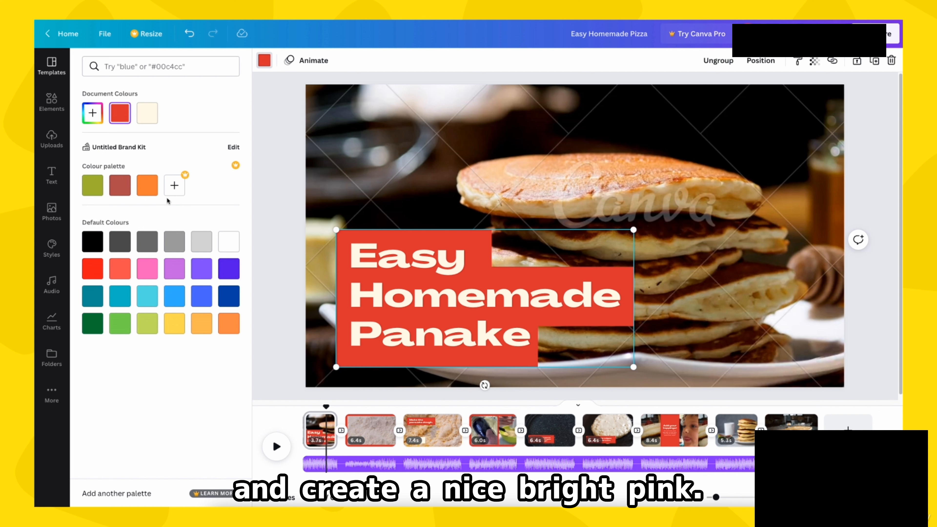
pyautogui.click(90, 112)
pyautogui.click(207, 200)
pyautogui.click(186, 137)
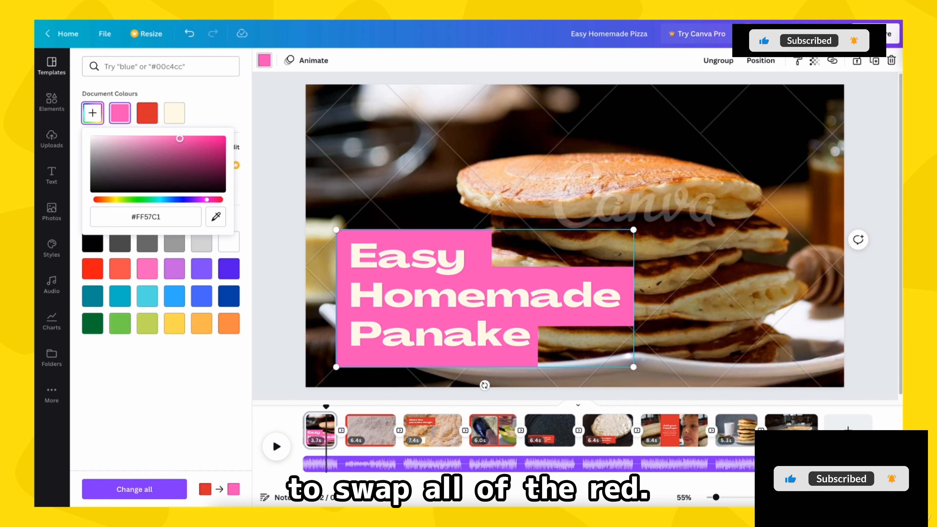
pyautogui.click(142, 492)
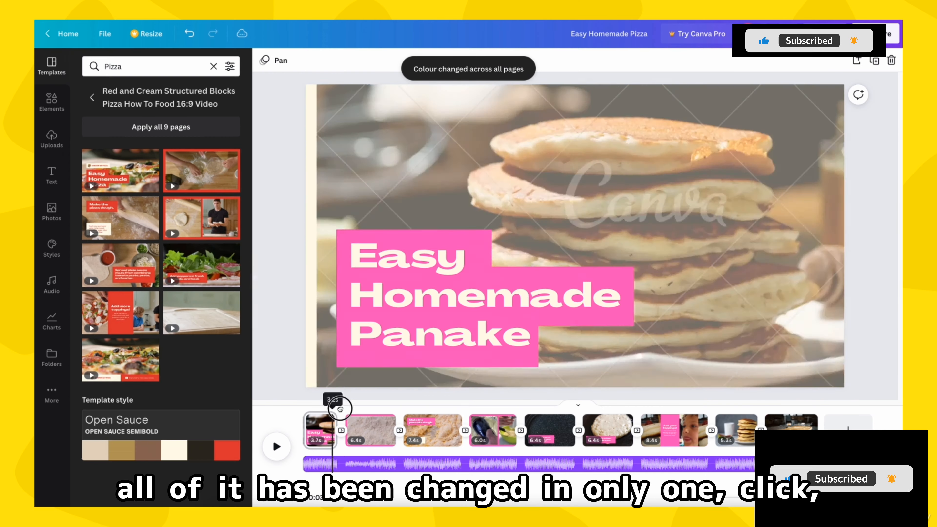
# Step: Change the "You can use milk or water as you like." text on the third page to the document's pink
pyautogui.moveTo(328, 408); pyautogui.dragTo(423, 408)
pyautogui.click(410, 331)
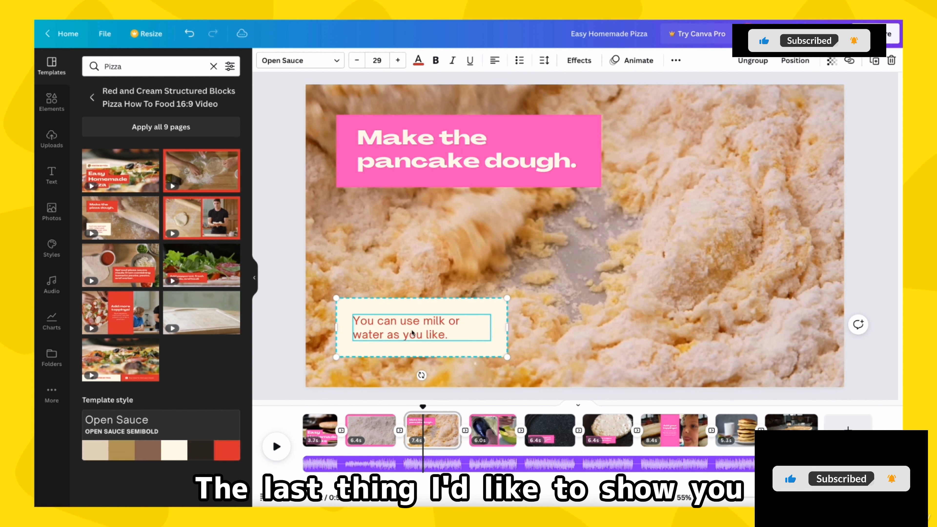
pyautogui.click(419, 61)
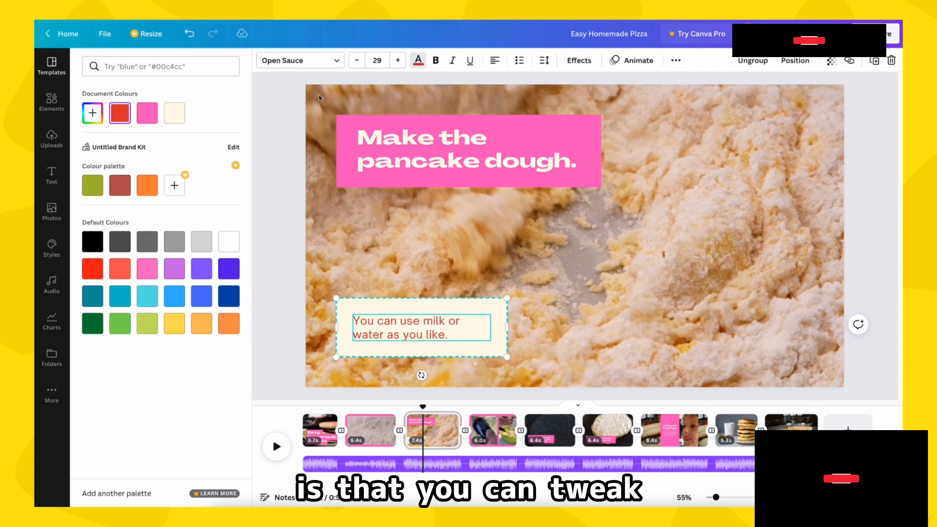
pyautogui.click(155, 117)
pyautogui.click(272, 353)
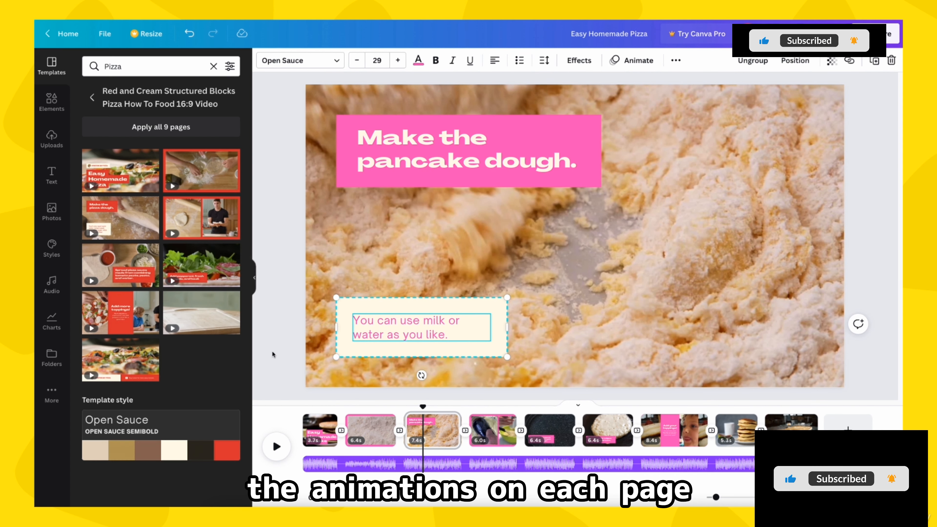
# Step: Shift the first page's pancake clip slightly to the right to expose and select the page background
pyautogui.moveTo(422, 404); pyautogui.dragTo(488, 410)
pyautogui.click(319, 430)
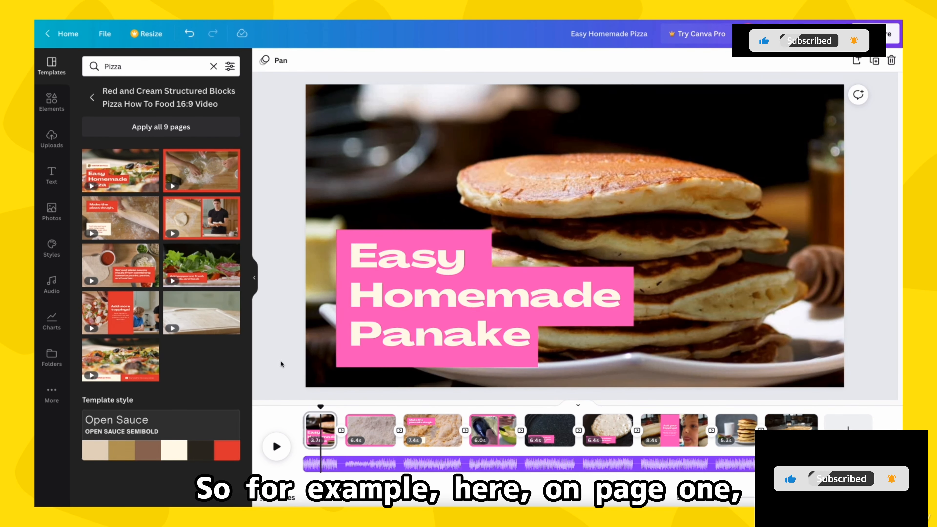
pyautogui.click(320, 362)
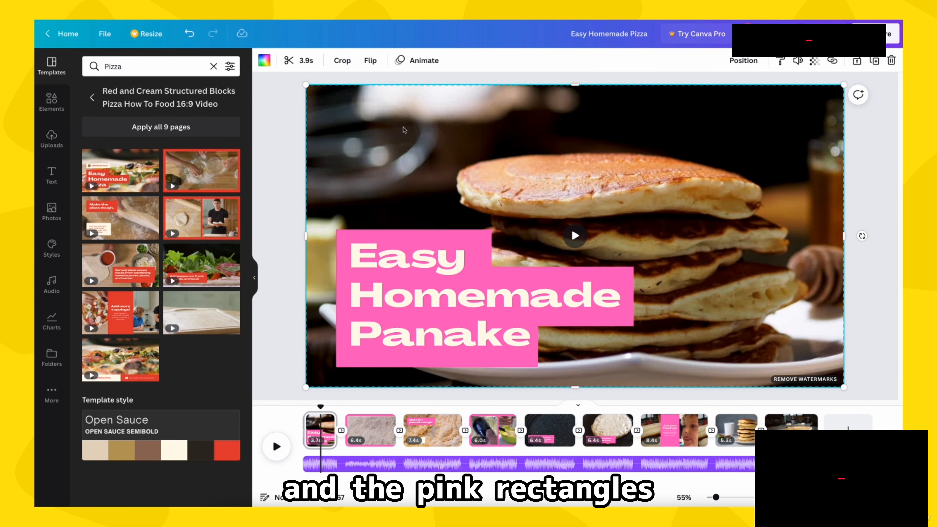
pyautogui.moveTo(320, 406)
pyautogui.mouseDown()
pyautogui.moveTo(310, 401)
pyautogui.moveTo(295, 411)
pyautogui.moveTo(318, 412)
pyautogui.mouseUp()
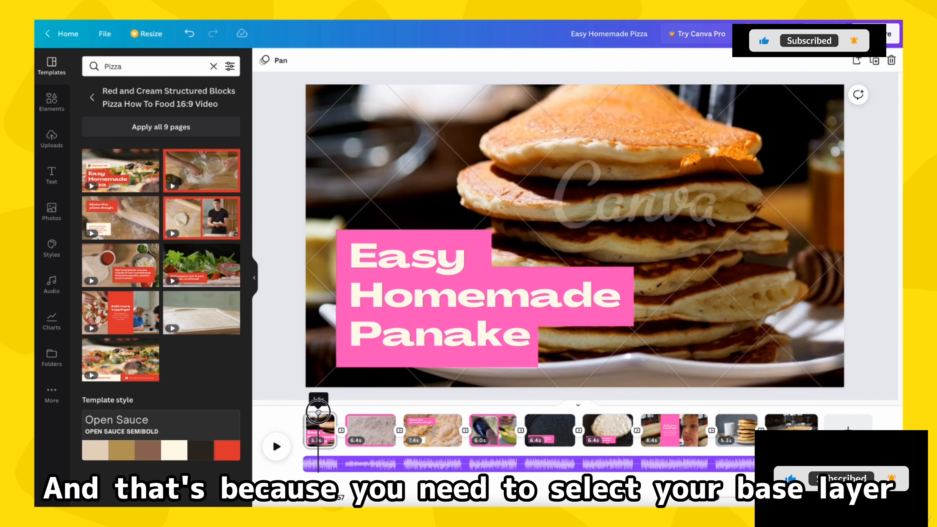
pyautogui.click(324, 360)
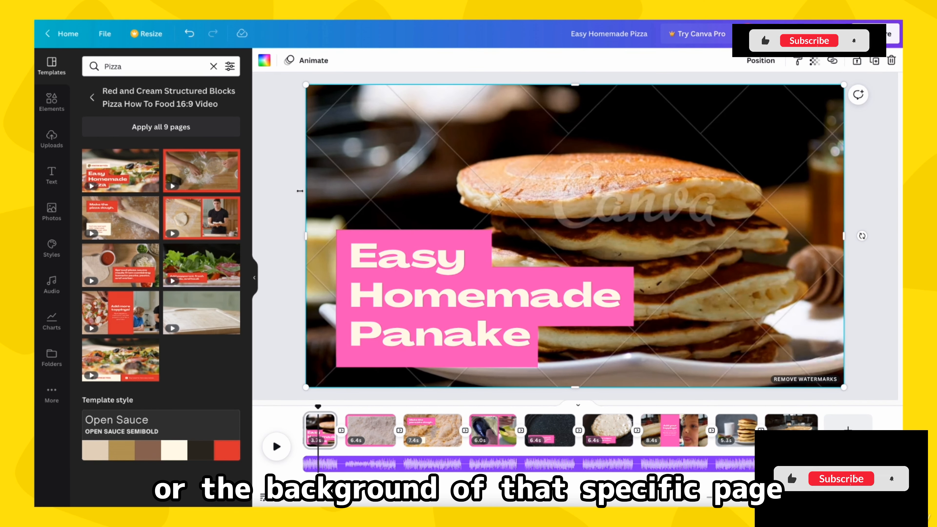
pyautogui.click(323, 218)
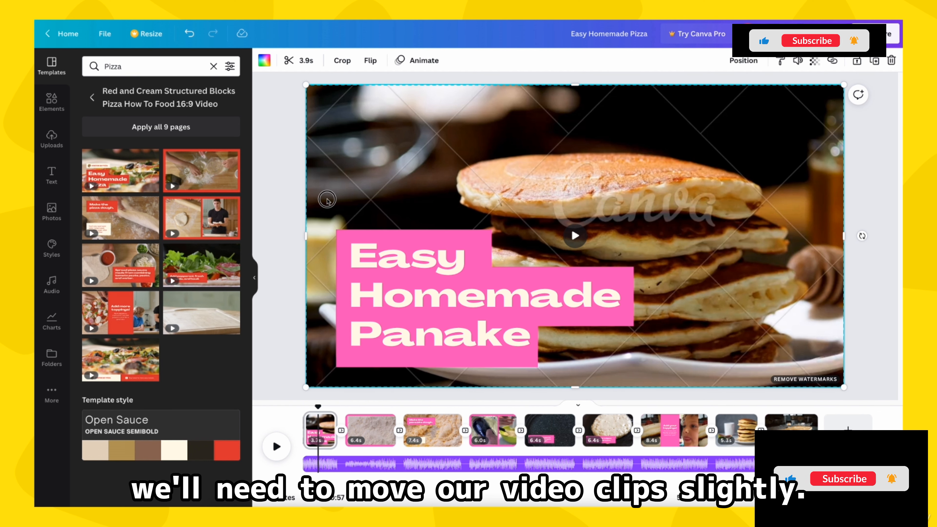
pyautogui.moveTo(327, 199); pyautogui.dragTo(338, 198)
pyautogui.click(310, 198)
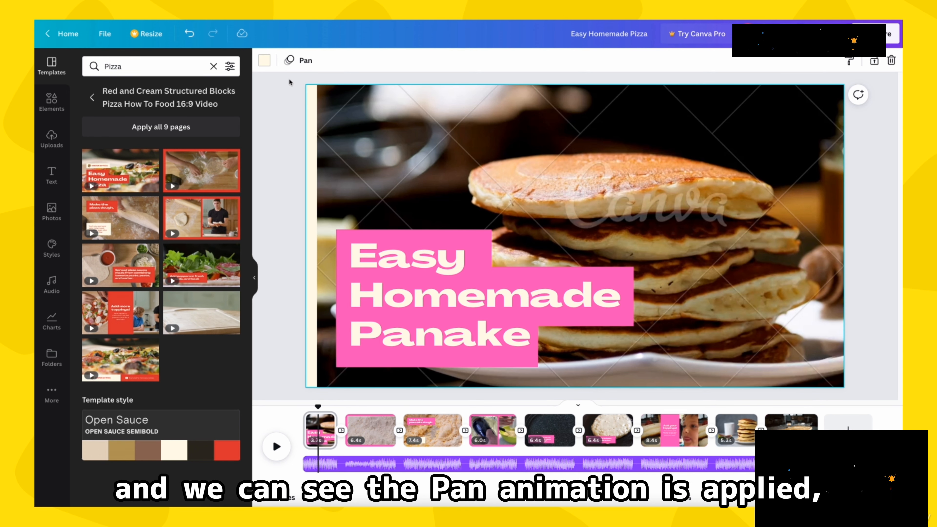
# Step: Look through the page animations for the first page and the element animations for its pink title rectangle
pyautogui.click(291, 63)
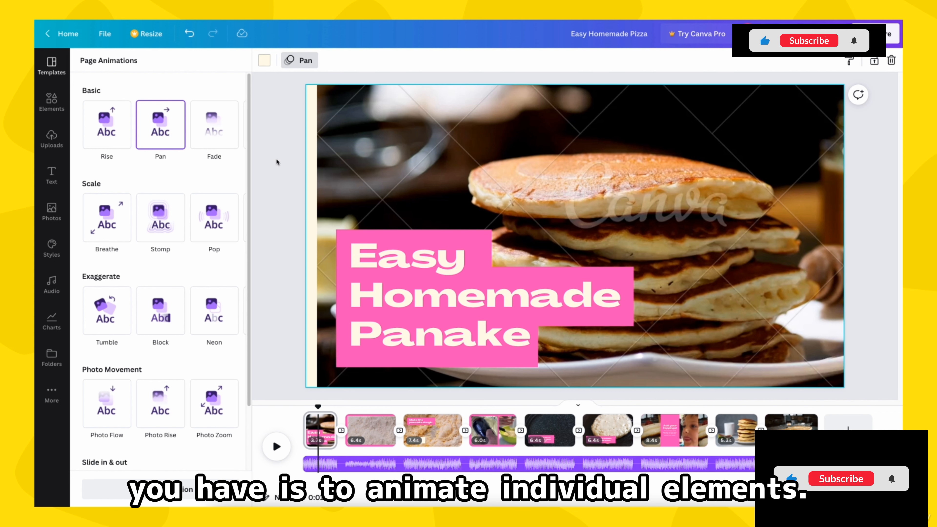
pyautogui.click(343, 239)
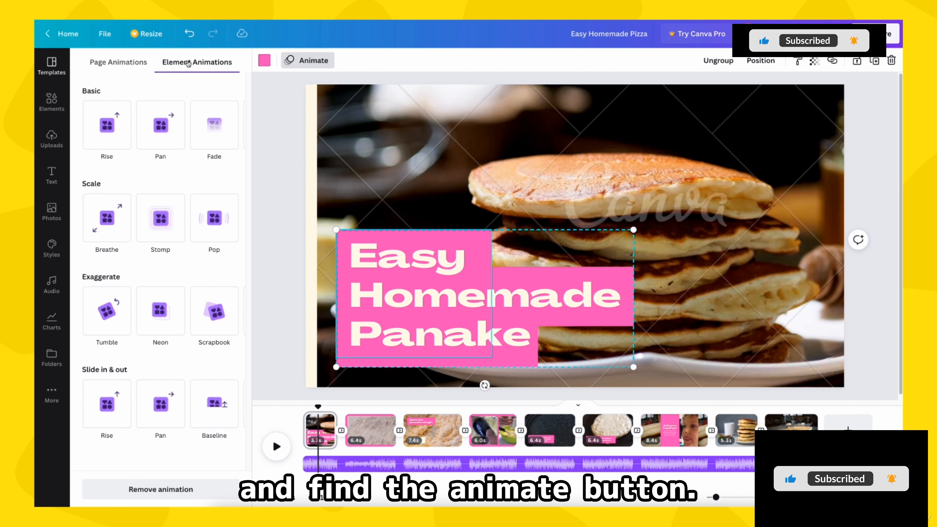
pyautogui.click(275, 140)
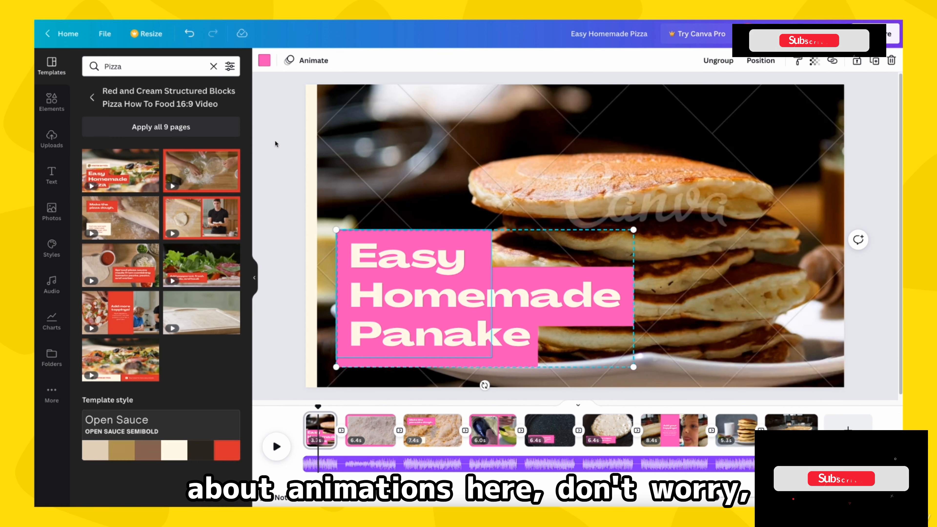
pyautogui.click(275, 141)
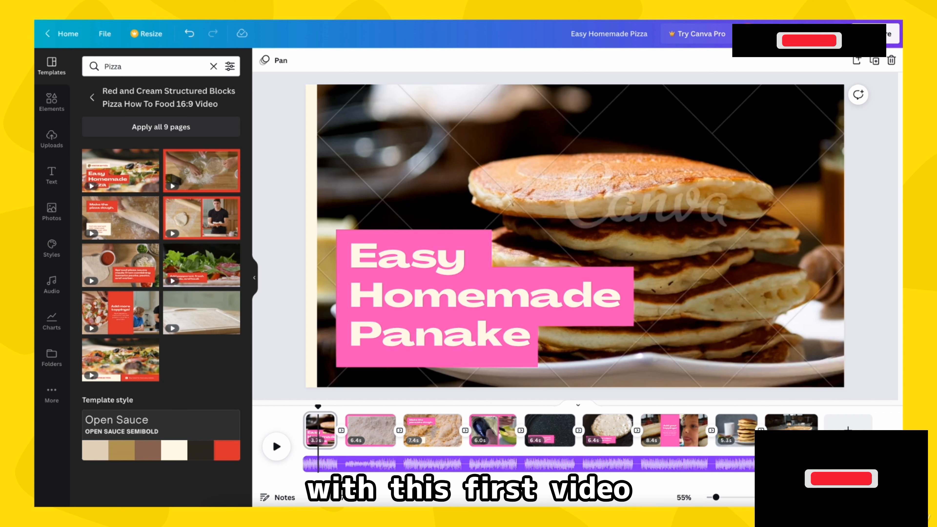
# Step: Move the pancake clip back to fill the first page and scrub through the video to the last page
pyautogui.click(357, 159)
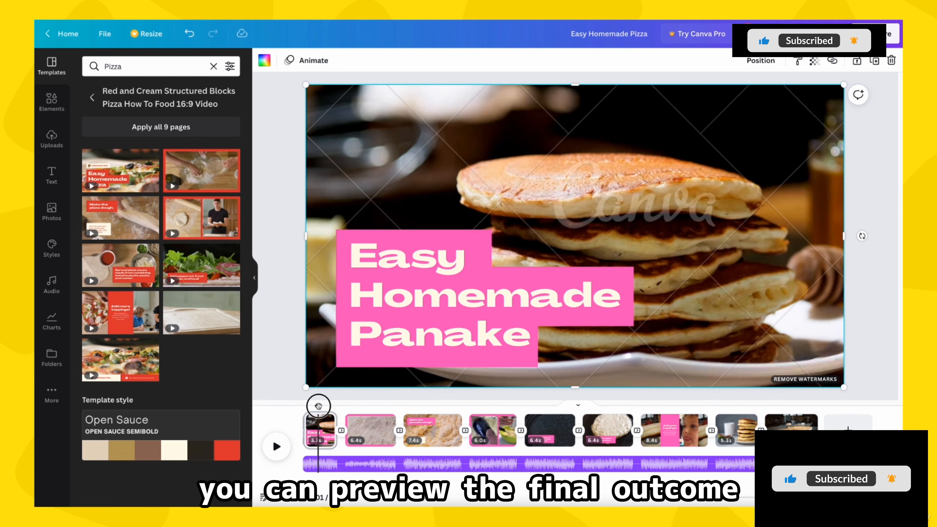
pyautogui.moveTo(317, 405); pyautogui.dragTo(434, 410)
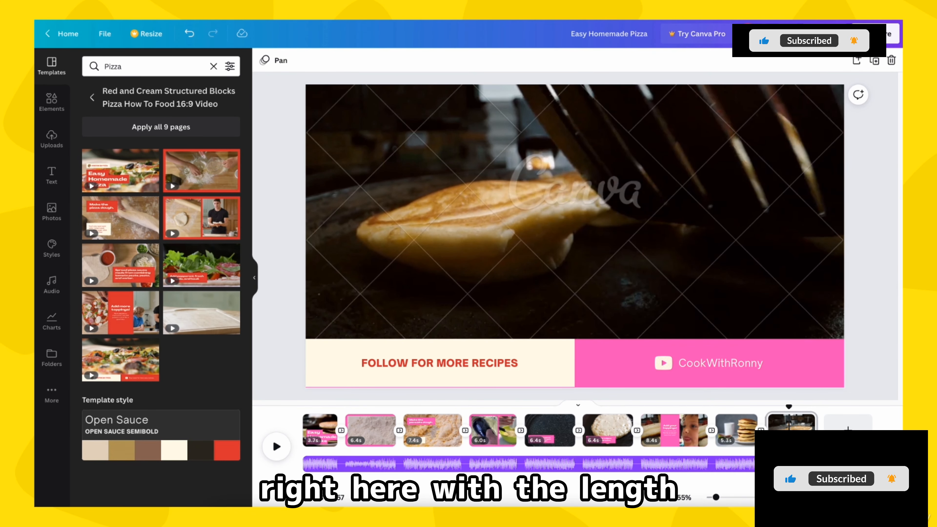
# Step: Open the download options for the MP4 video, review the premium elements and their prices, and close the options
pyautogui.click(826, 34)
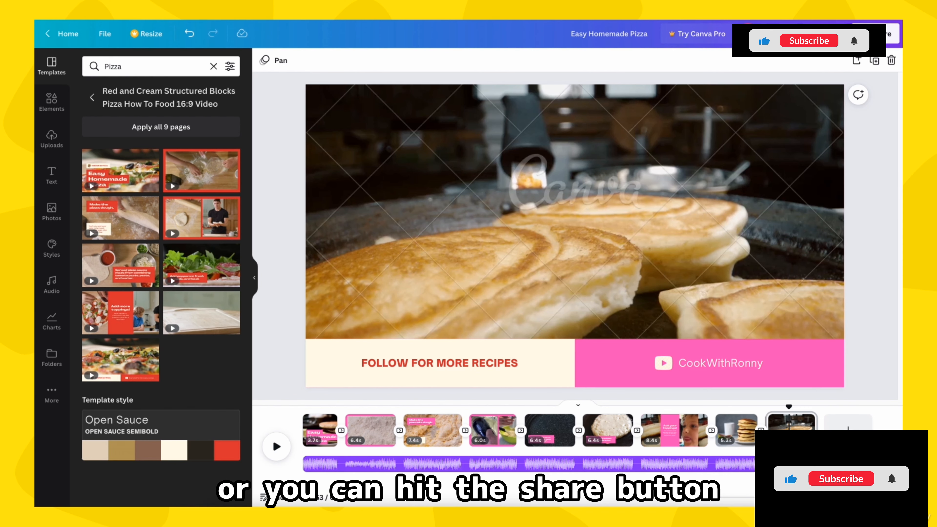
pyautogui.click(880, 33)
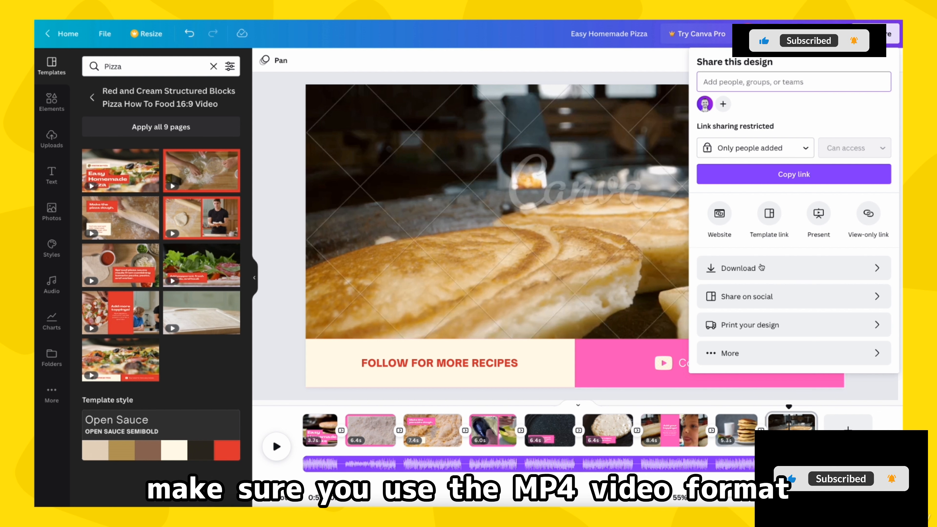
pyautogui.click(774, 268)
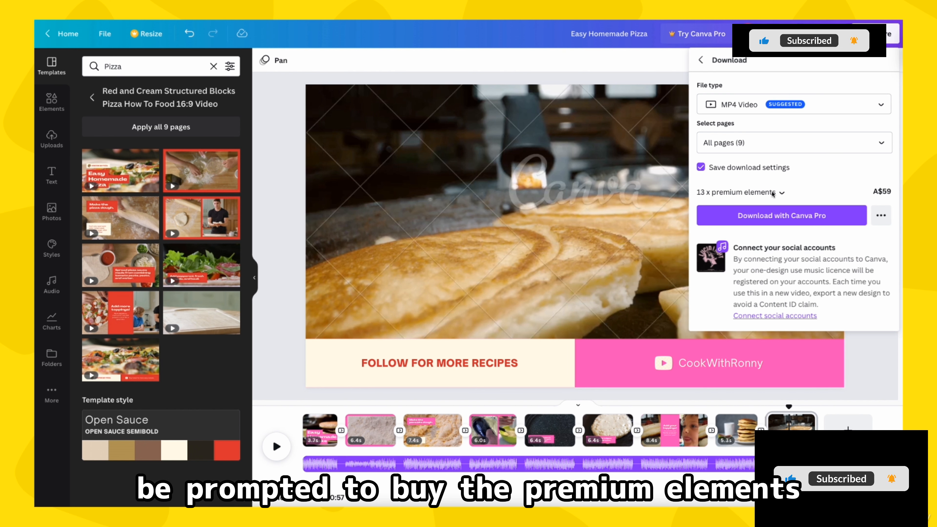
pyautogui.click(781, 194)
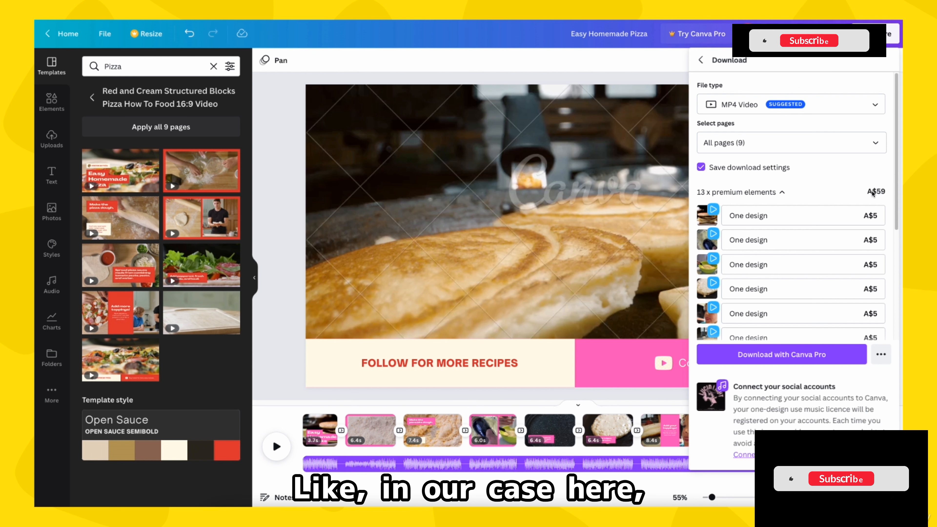
pyautogui.scroll(-5, 844, 222)
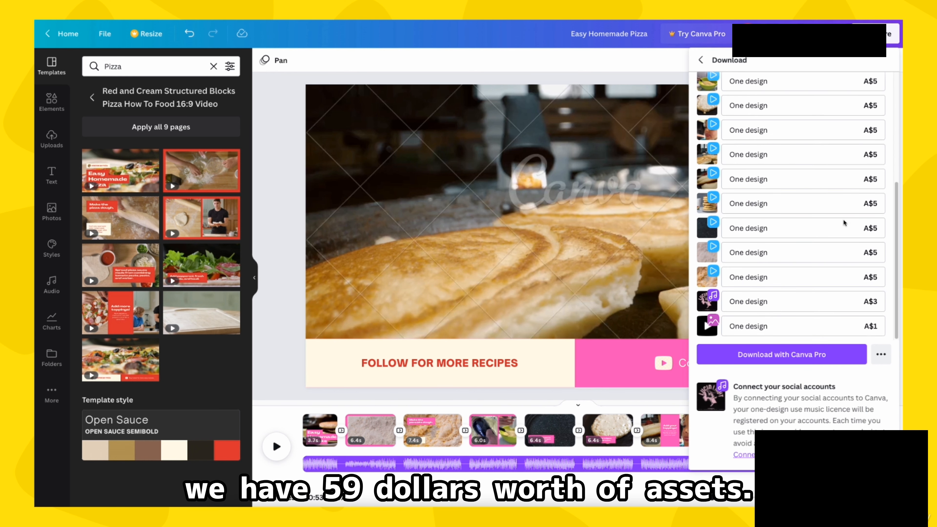
pyautogui.scroll(3, 843, 223)
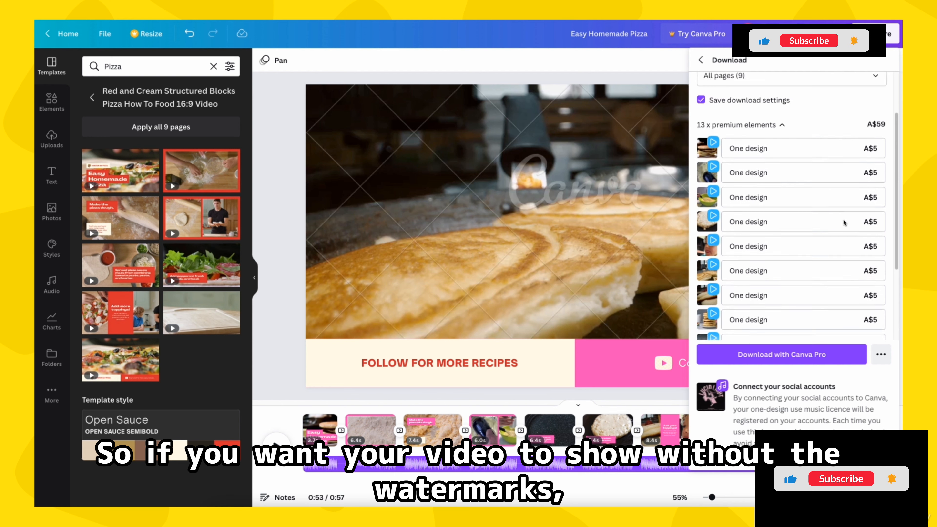
pyautogui.scroll(2, 844, 222)
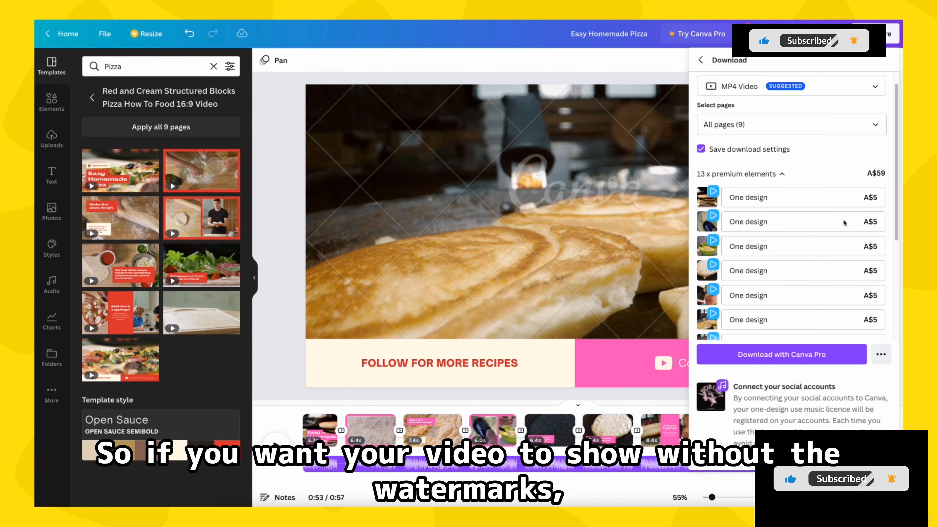
pyautogui.click(665, 213)
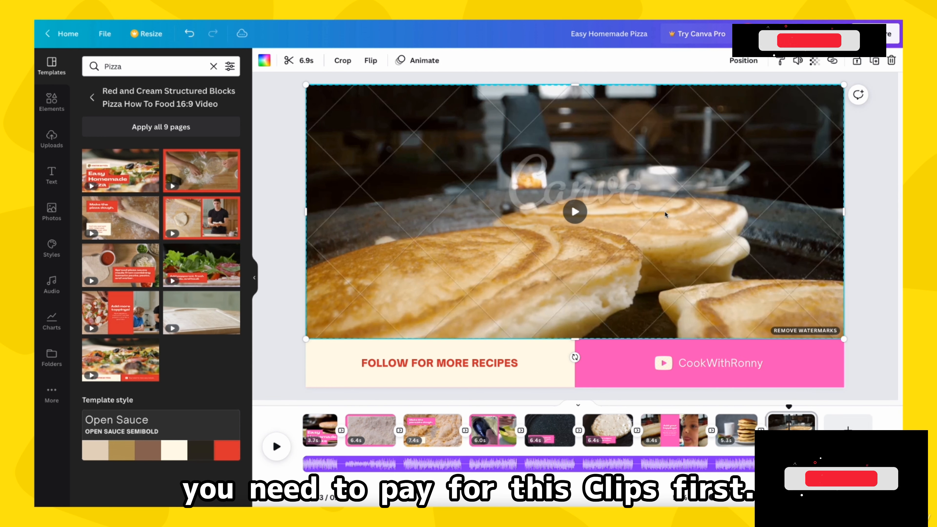